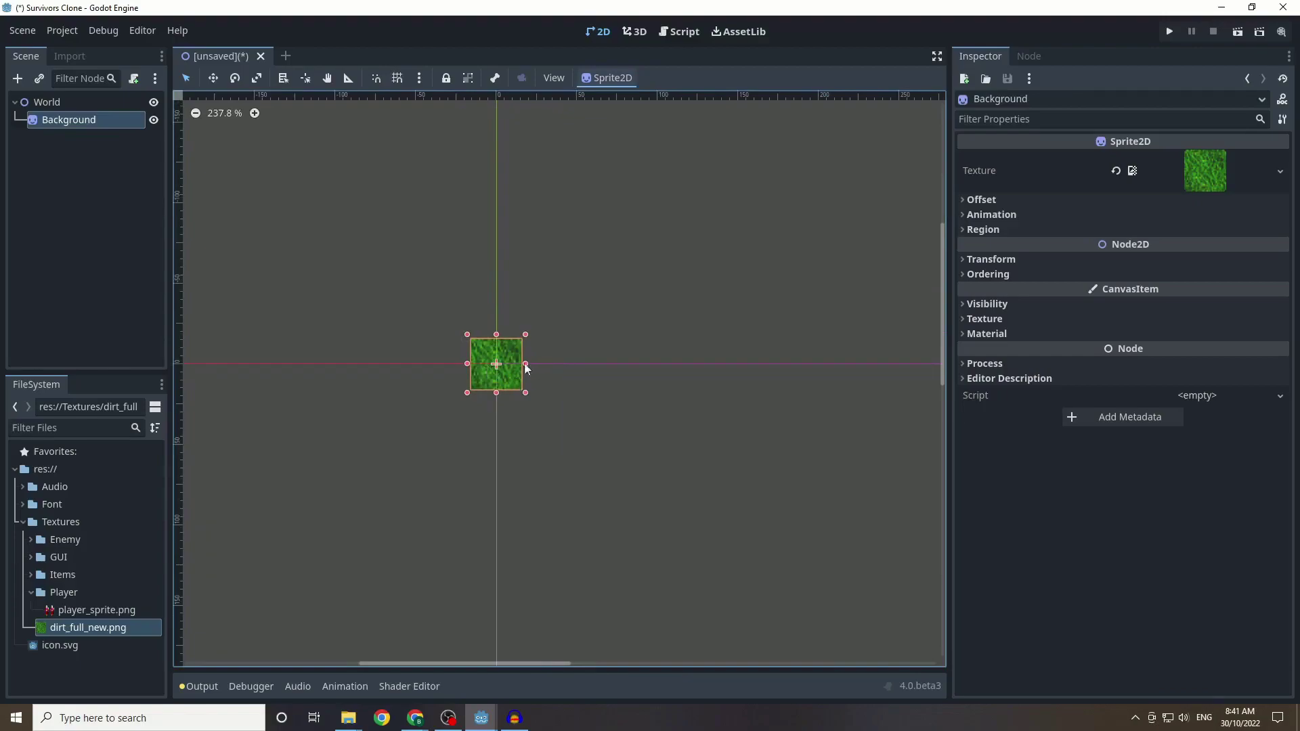
- Try to enlarge the Background sprite by stretching its lower corner, and undo the resize
scroll(670, 388, down, 3)
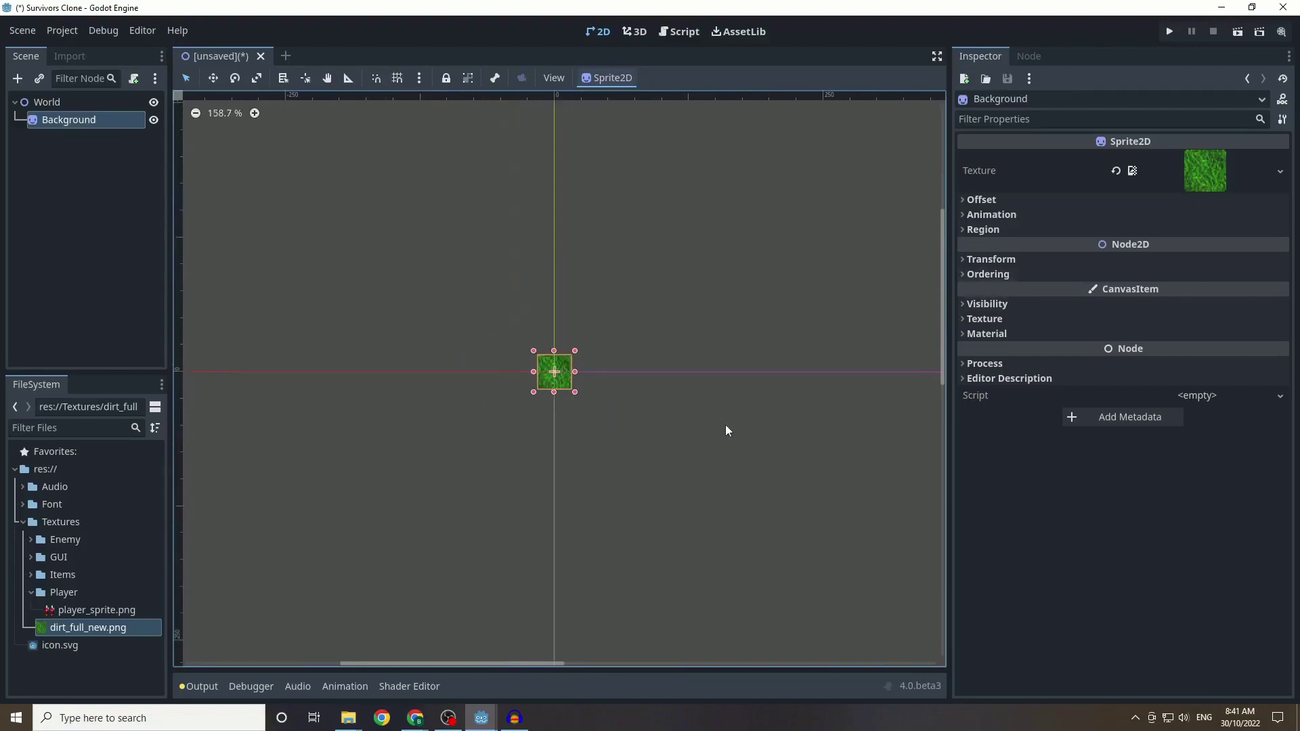
middle_drag(727, 430, 699, 337)
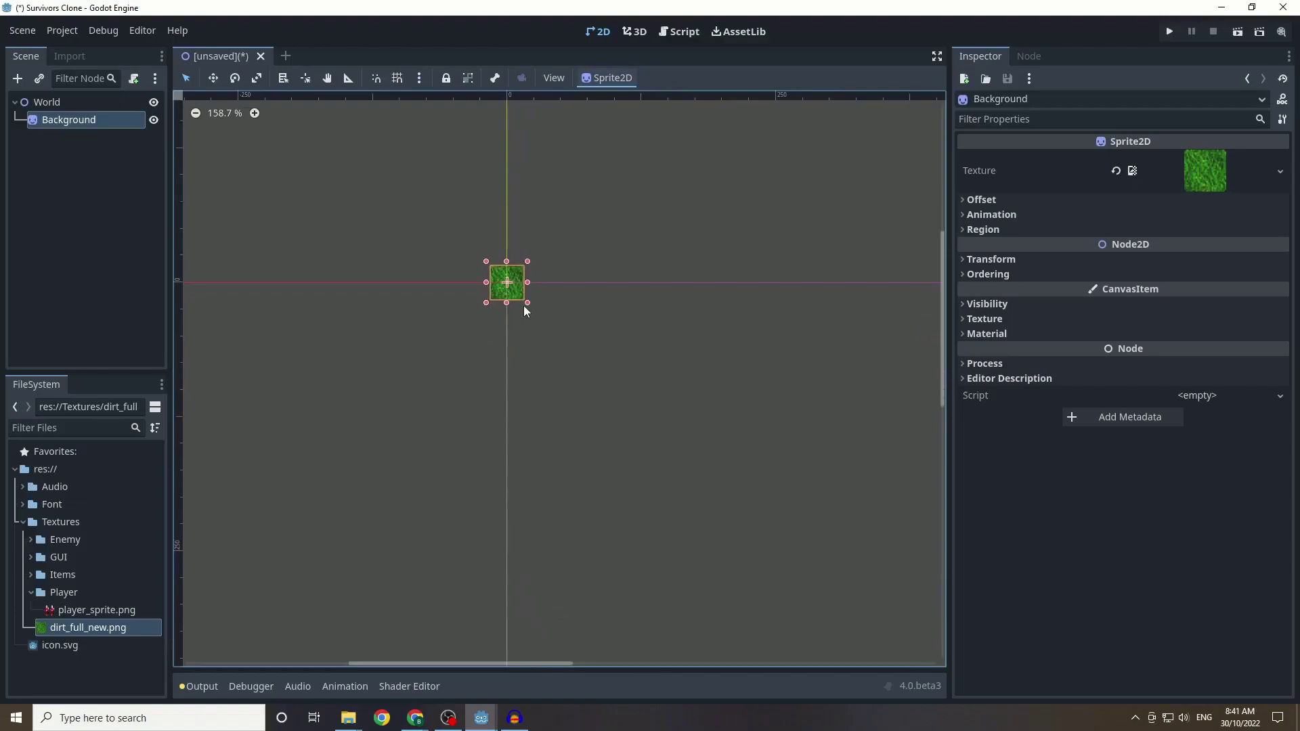
drag(527, 304, 716, 456)
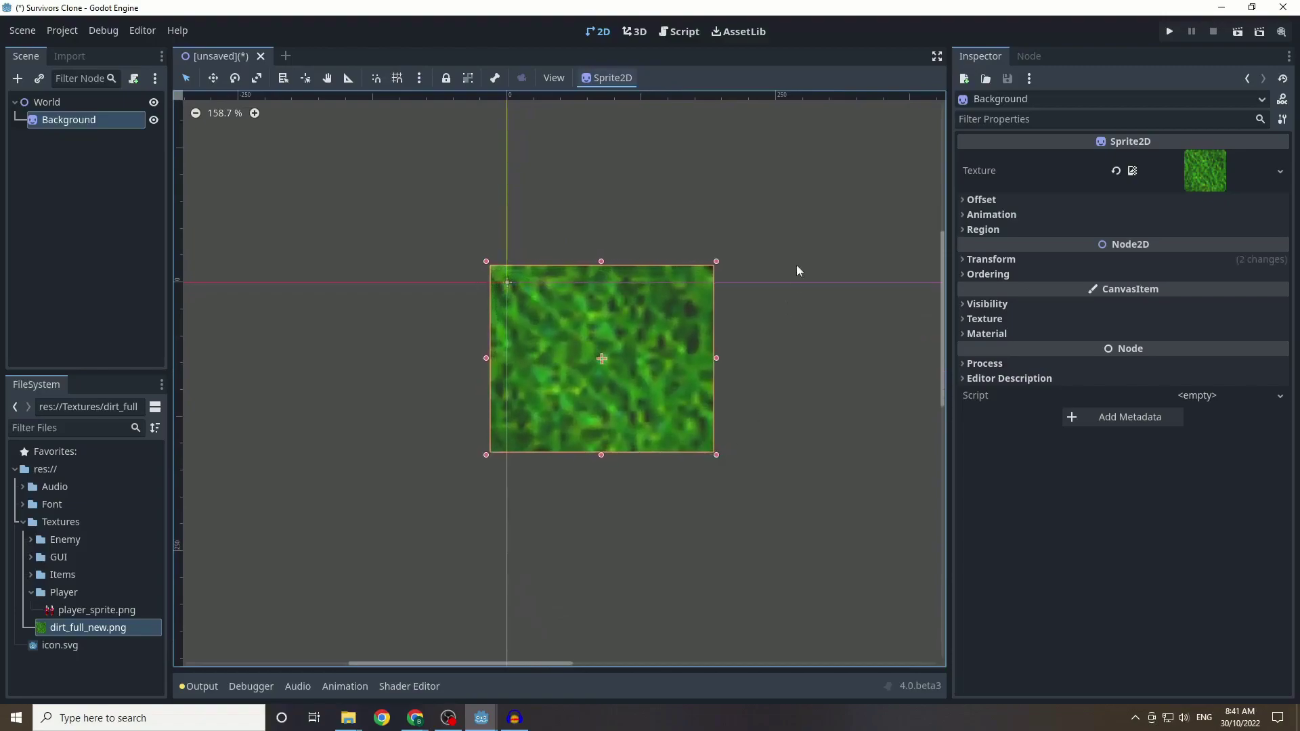
click(714, 205)
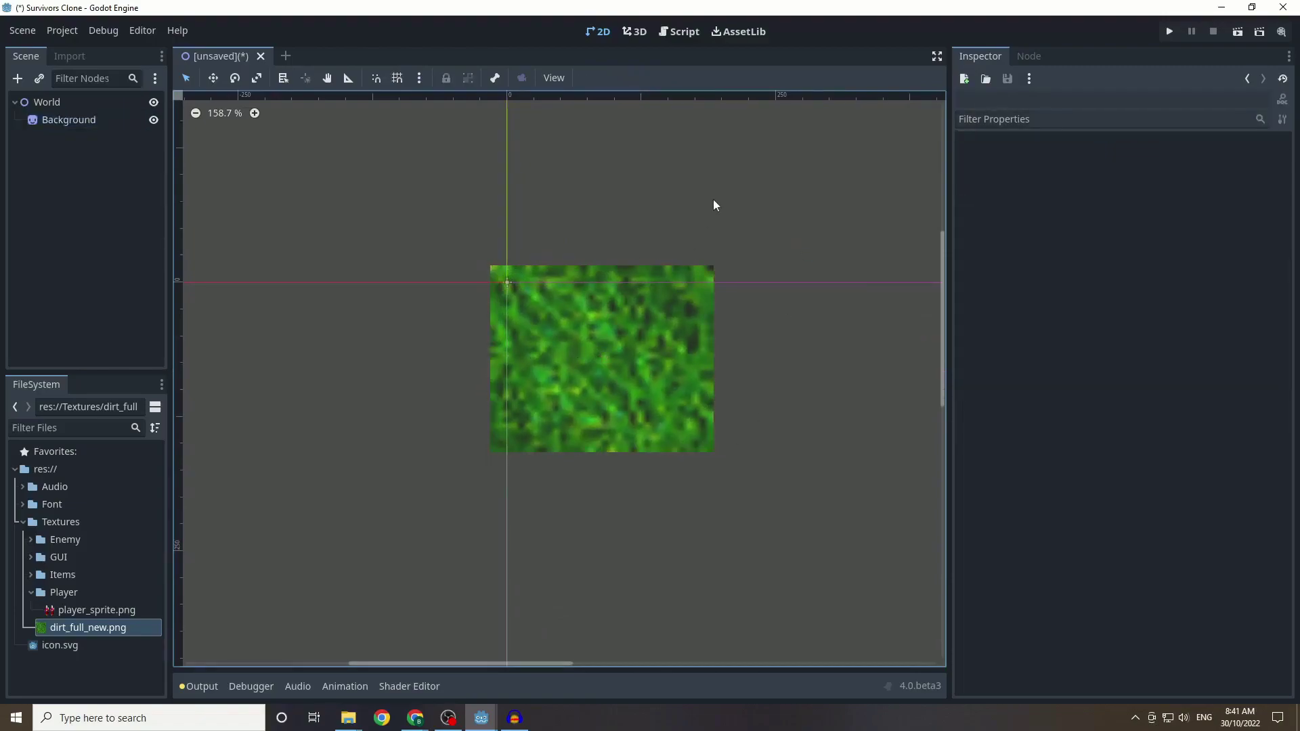
key(ctrl+z)
- Select the Background sprite and expand its Region properties
click(518, 293)
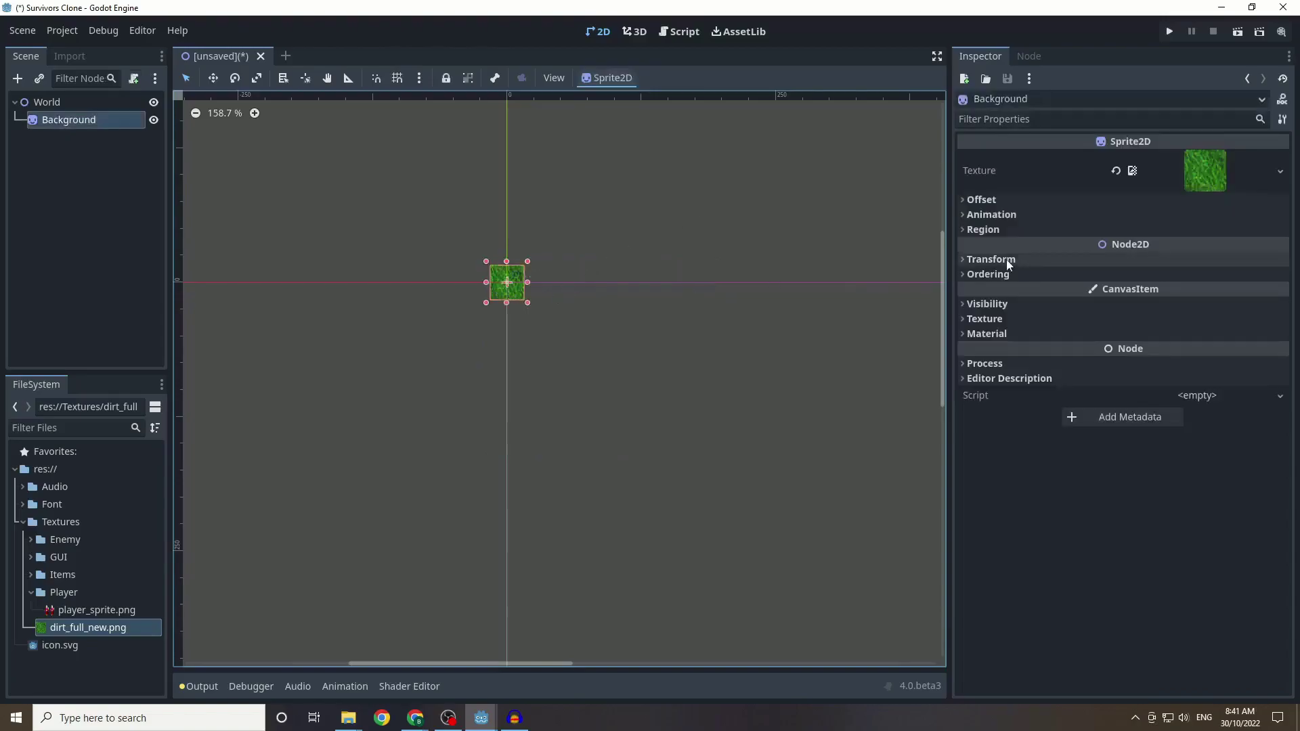
click(967, 229)
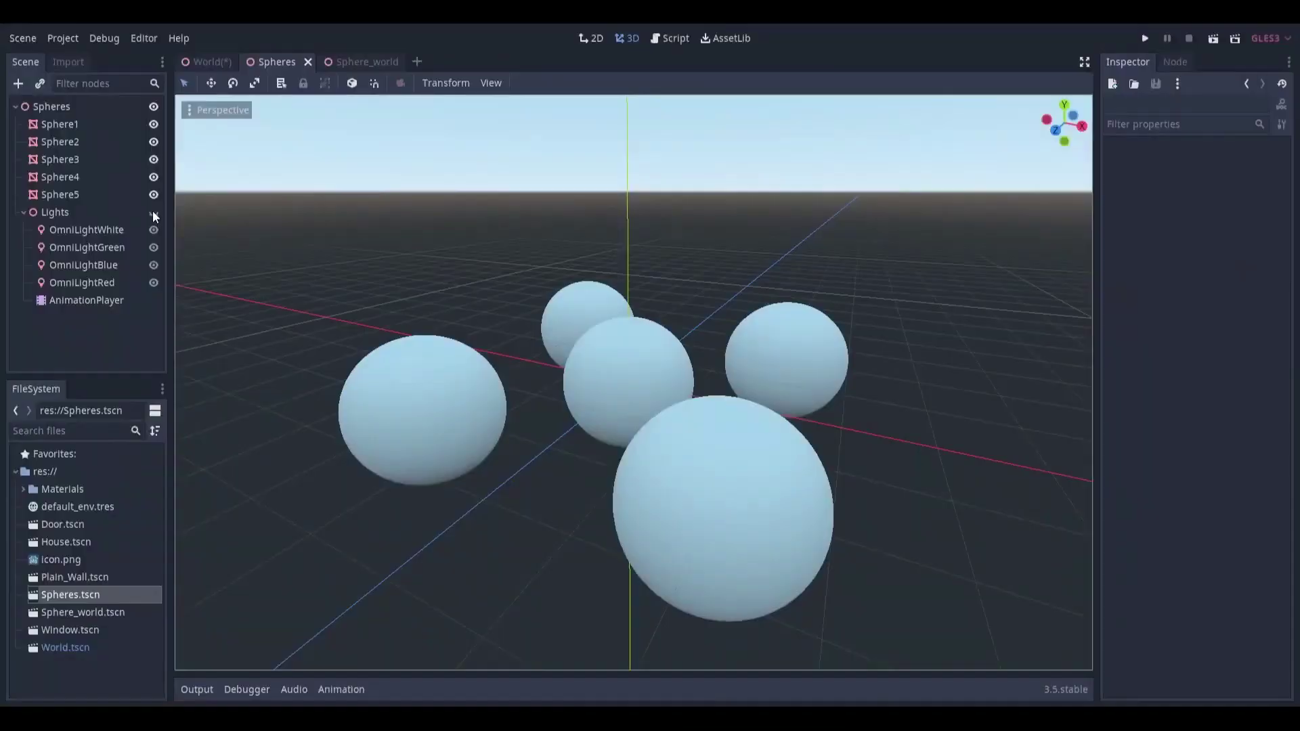
- Toggle the Lights group's visibility on and off, and leave the lights shown in the Spheres scene
click(154, 213)
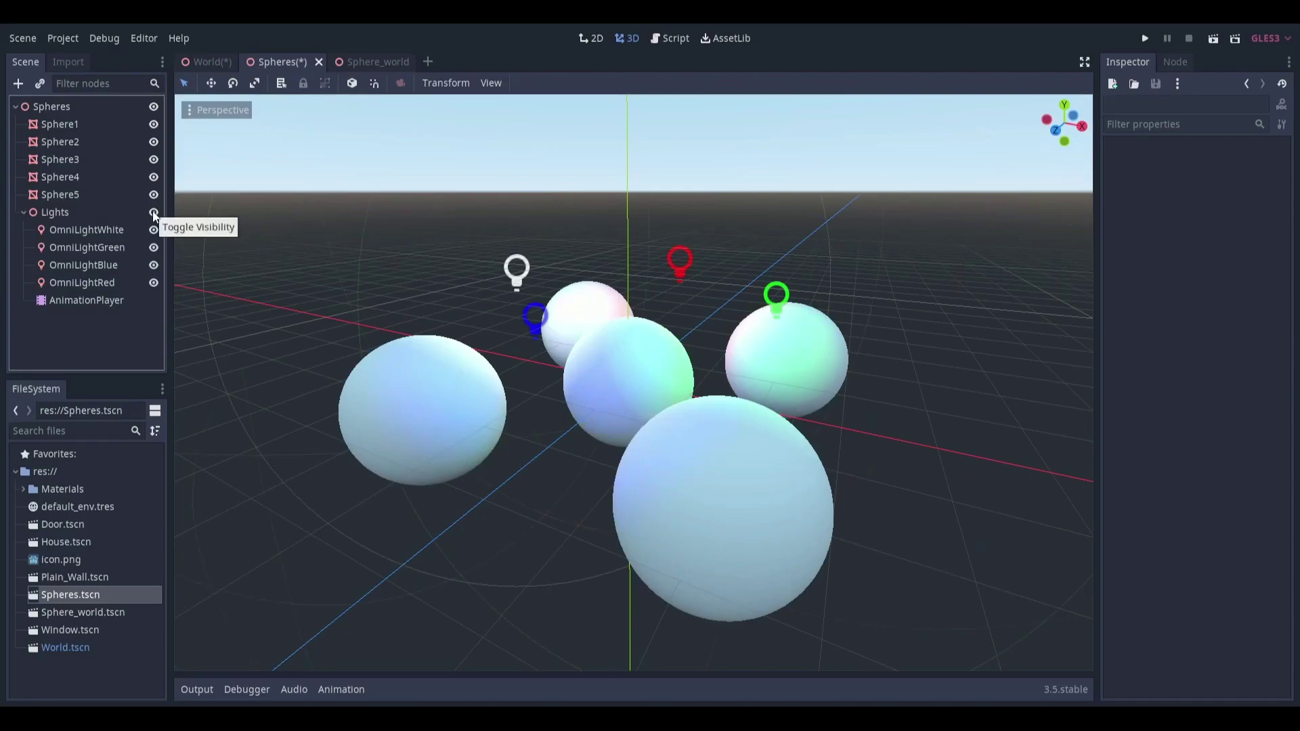
click(154, 213)
click(153, 210)
click(153, 206)
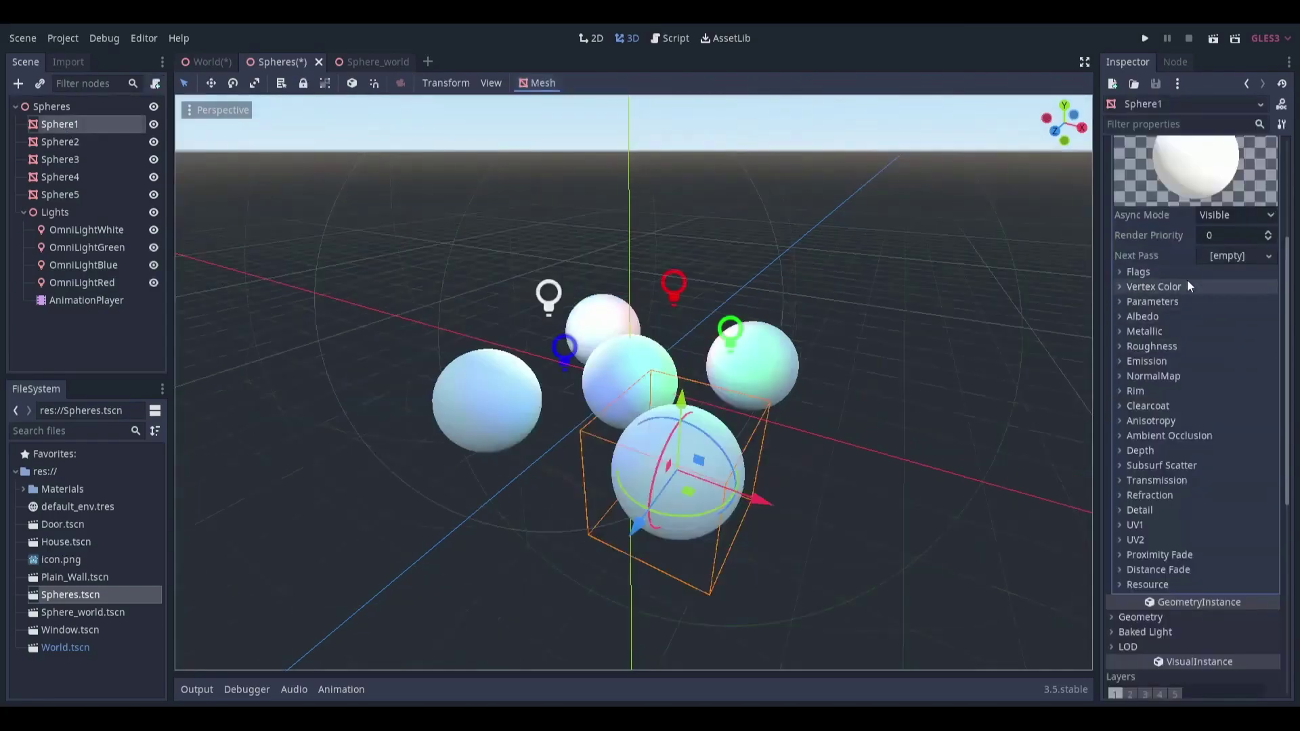
- Examine the Vertex Color and Parameters settings of Sphere1's material, including the Specular Mode options
click(1185, 286)
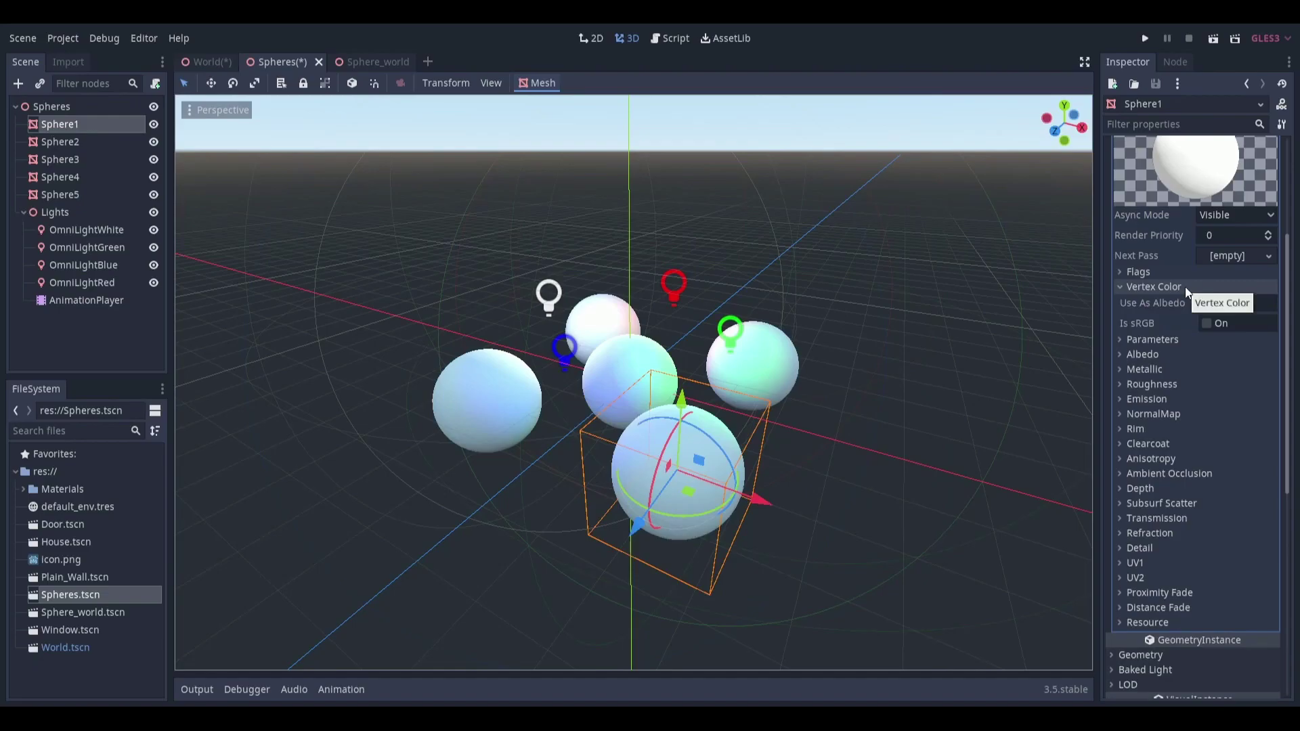
click(1185, 288)
click(1184, 304)
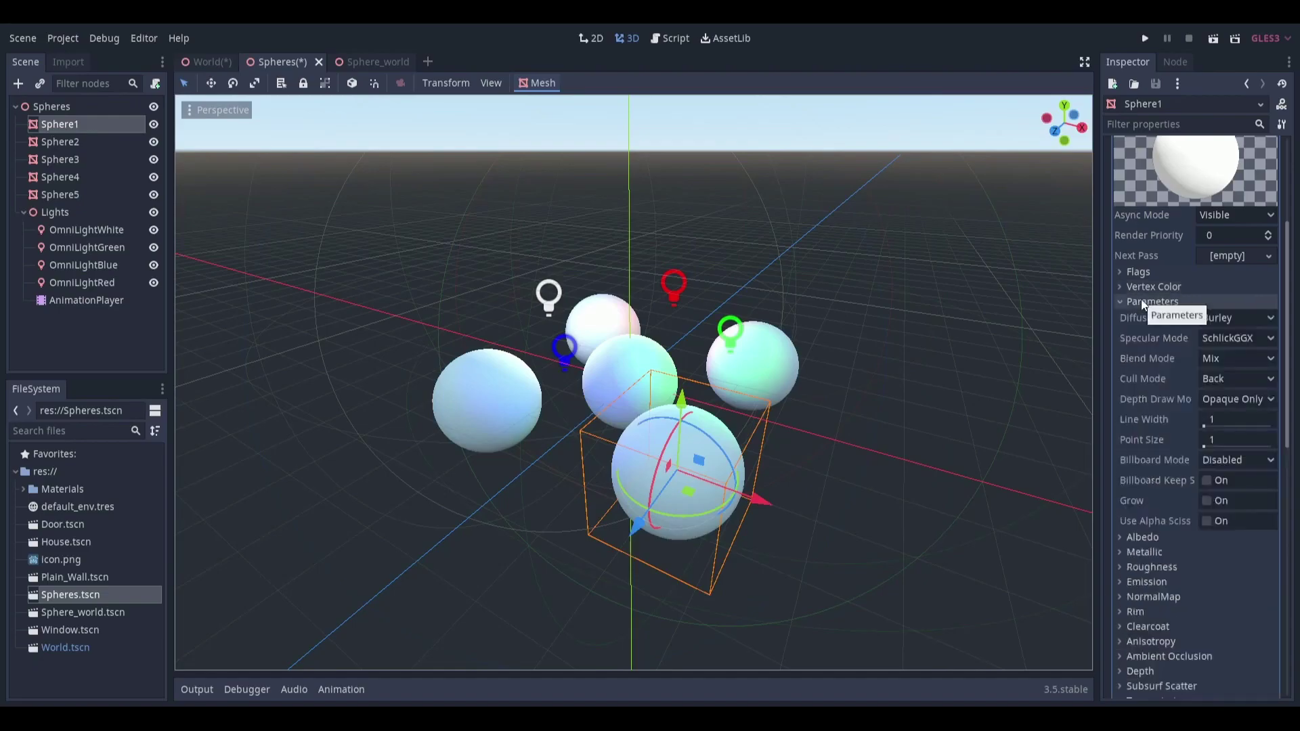
click(1209, 337)
click(1209, 338)
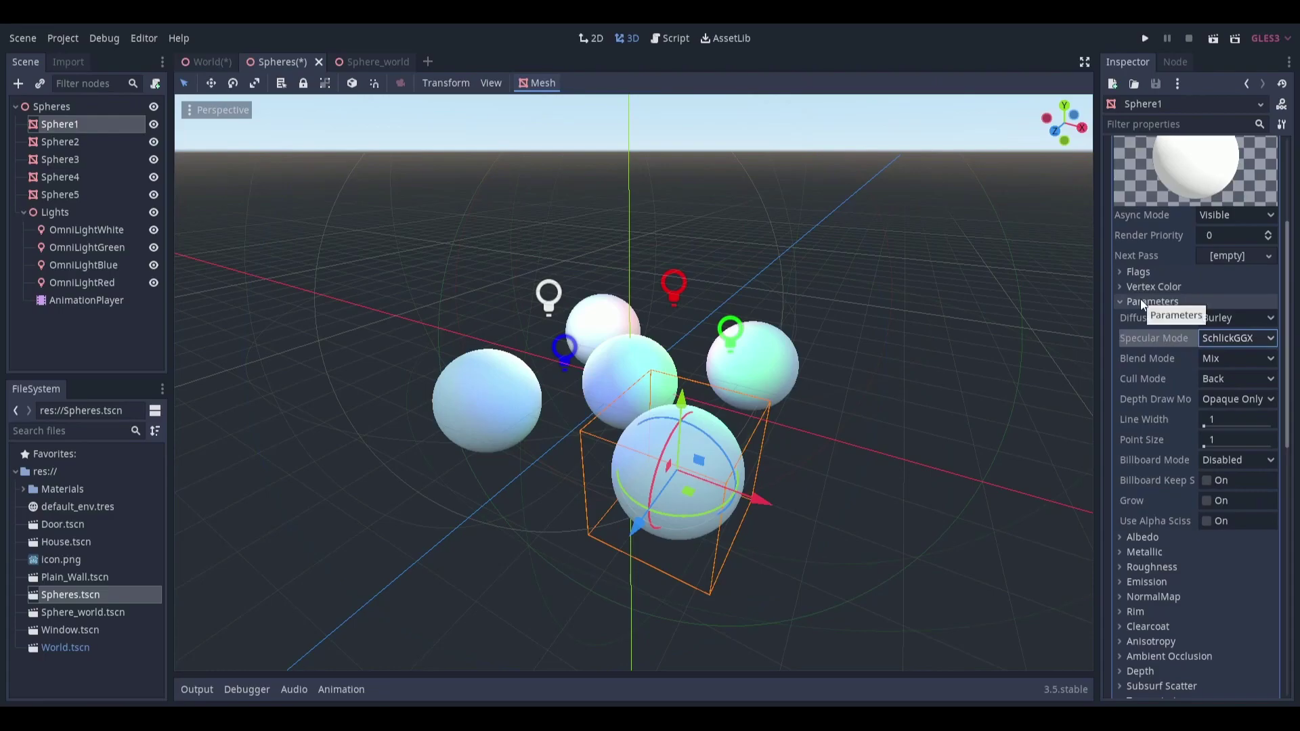
click(1143, 301)
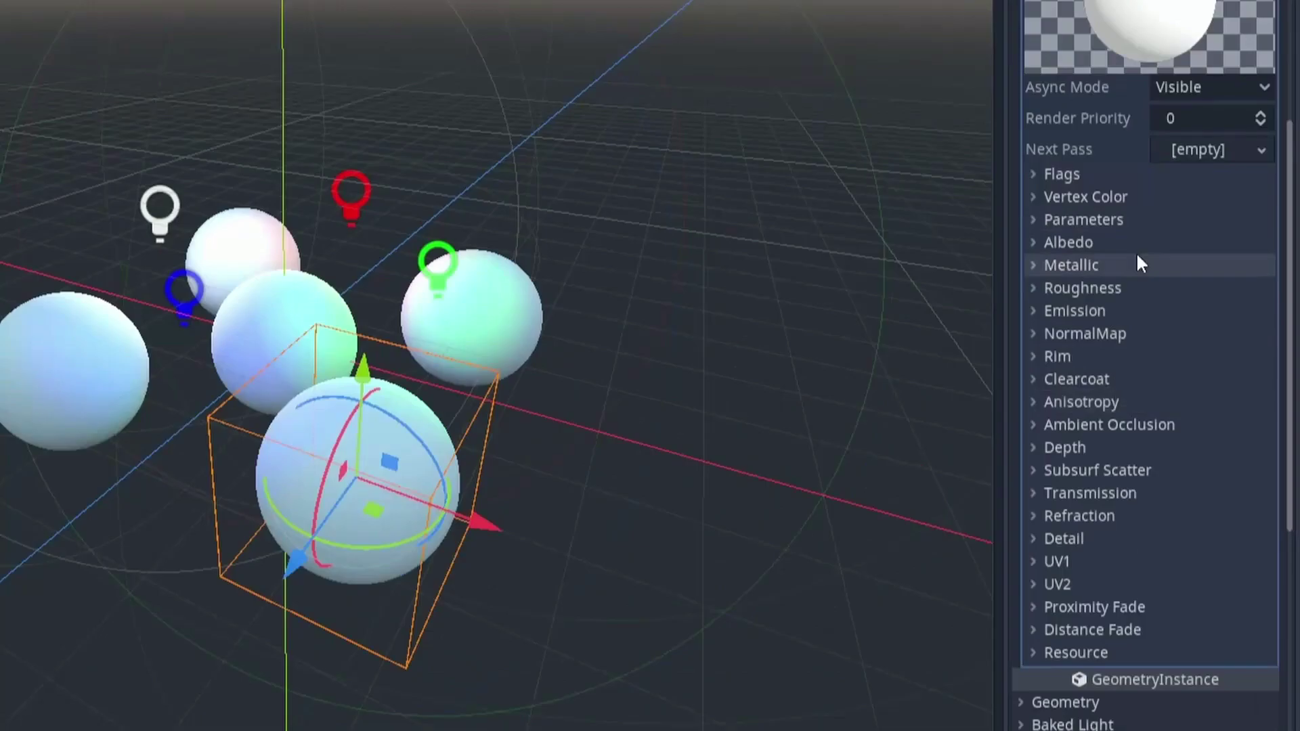
- Set the albedo color of Sphere1's material to the gray 8c8c8c
click(1136, 243)
click(1188, 264)
double_click(1077, 254)
text(9b9b9b)
key(Return)
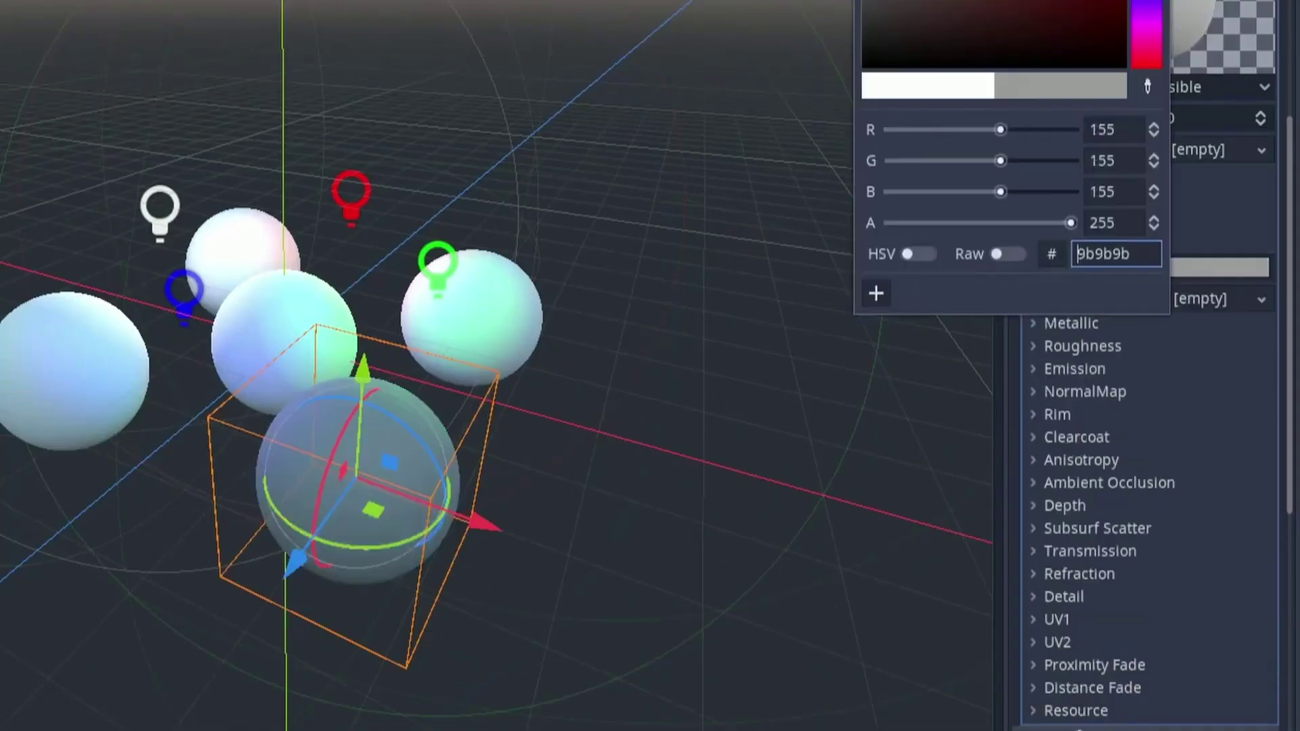
click(851, 0)
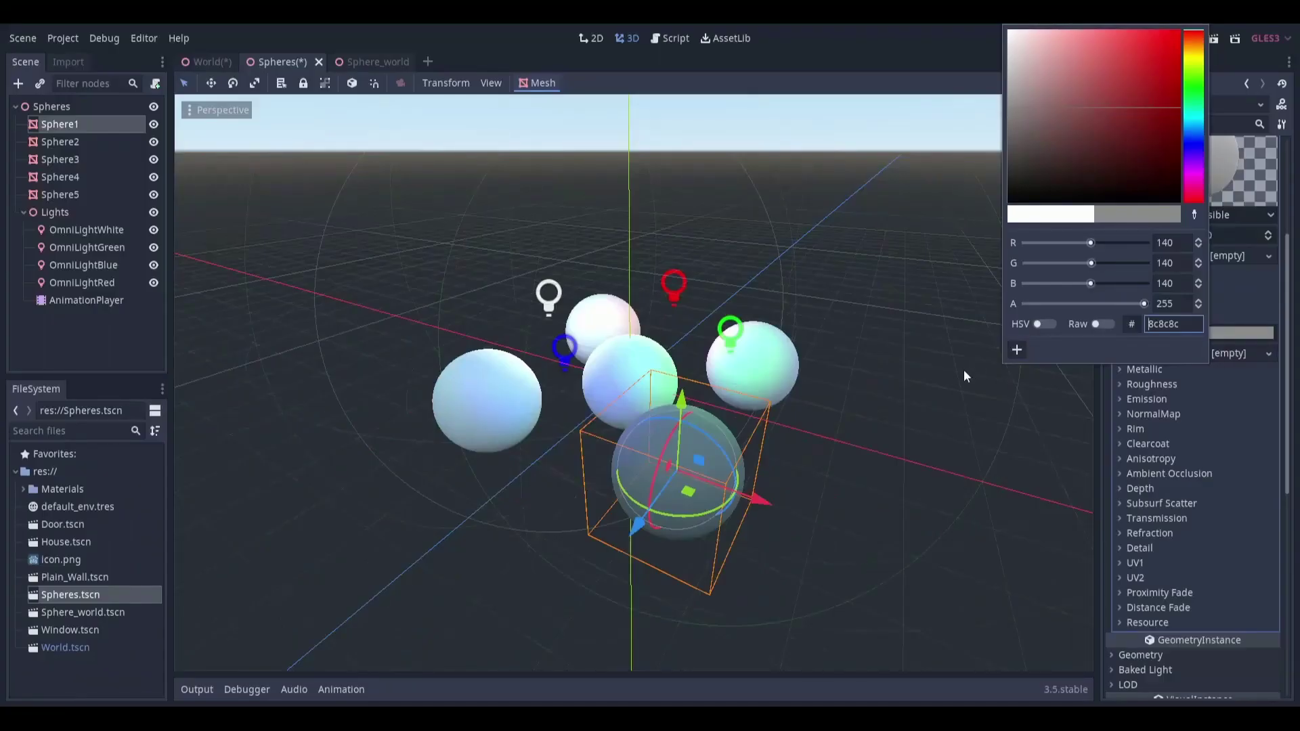
click(964, 369)
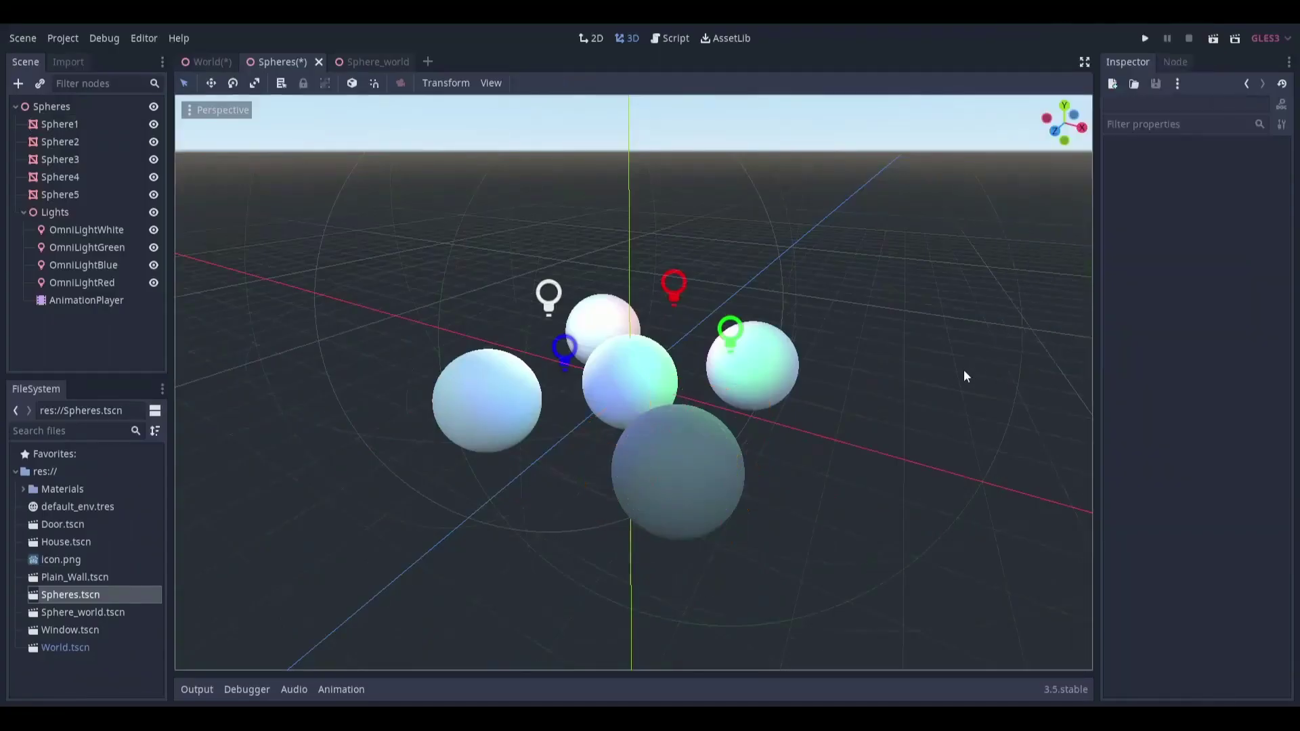
- Set the Metallic value of Sphere1's material to 1
click(650, 521)
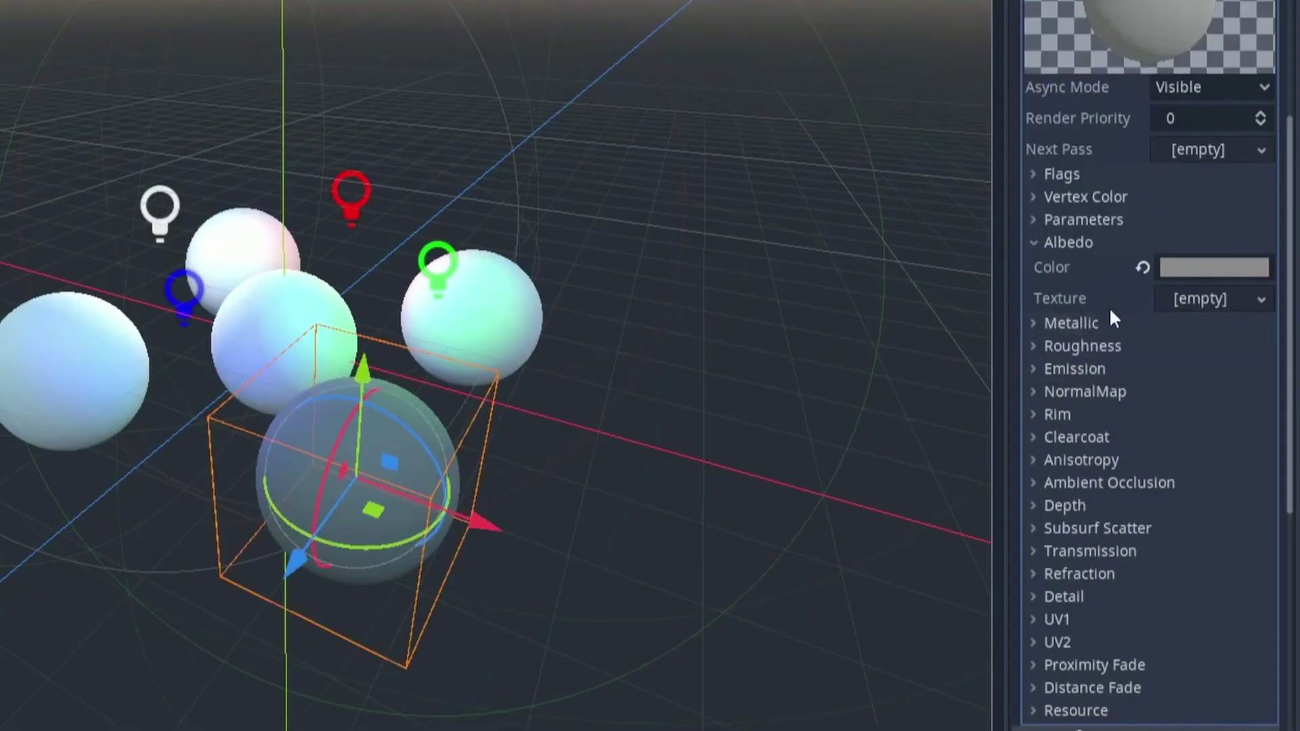
click(1076, 245)
click(1070, 266)
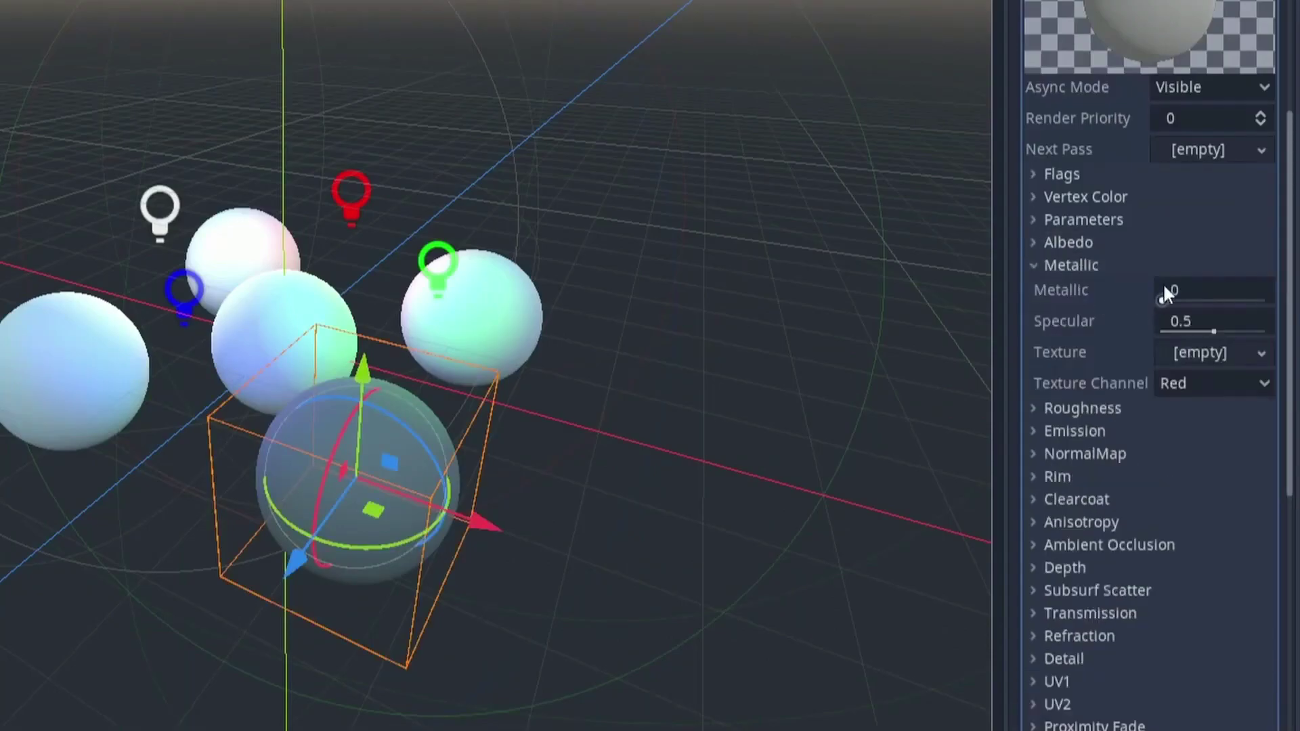
drag(1165, 292, 1196, 291)
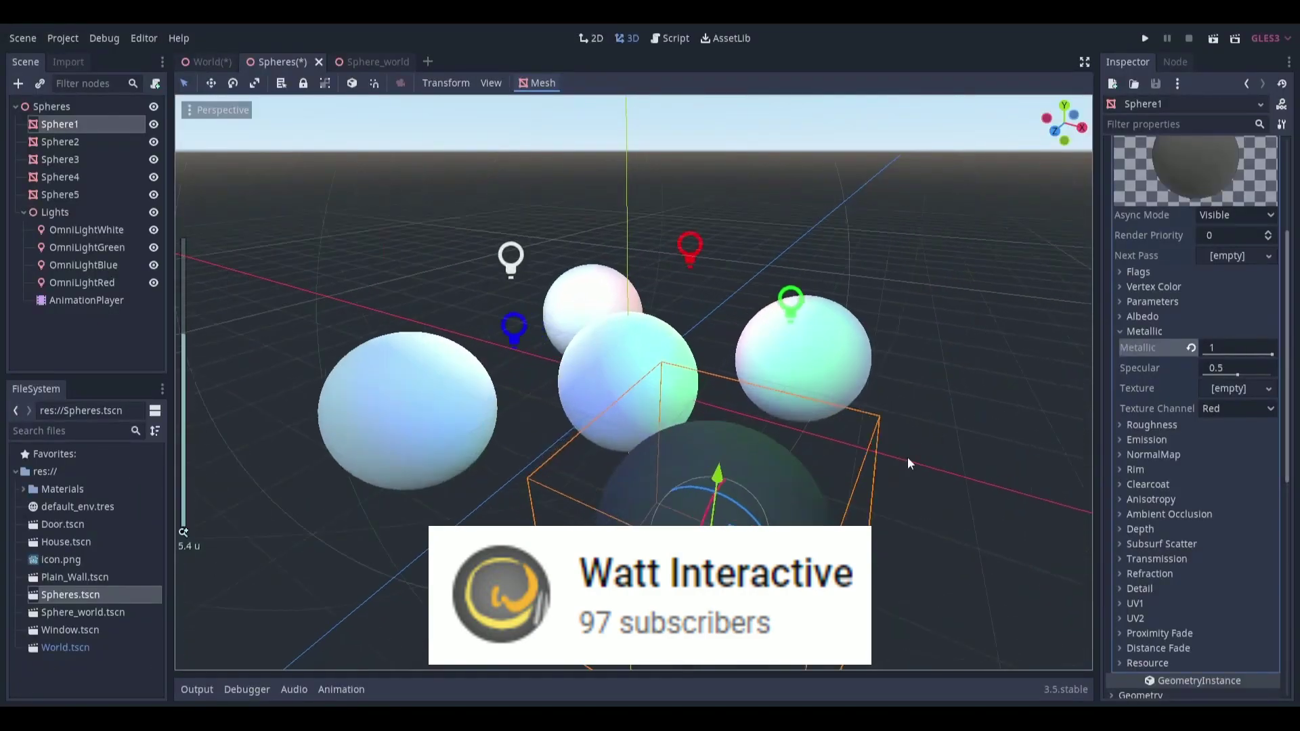
mouse_move(907, 456)
middle_down()
mouse_move(902, 401)
mouse_move(887, 459)
middle_up()
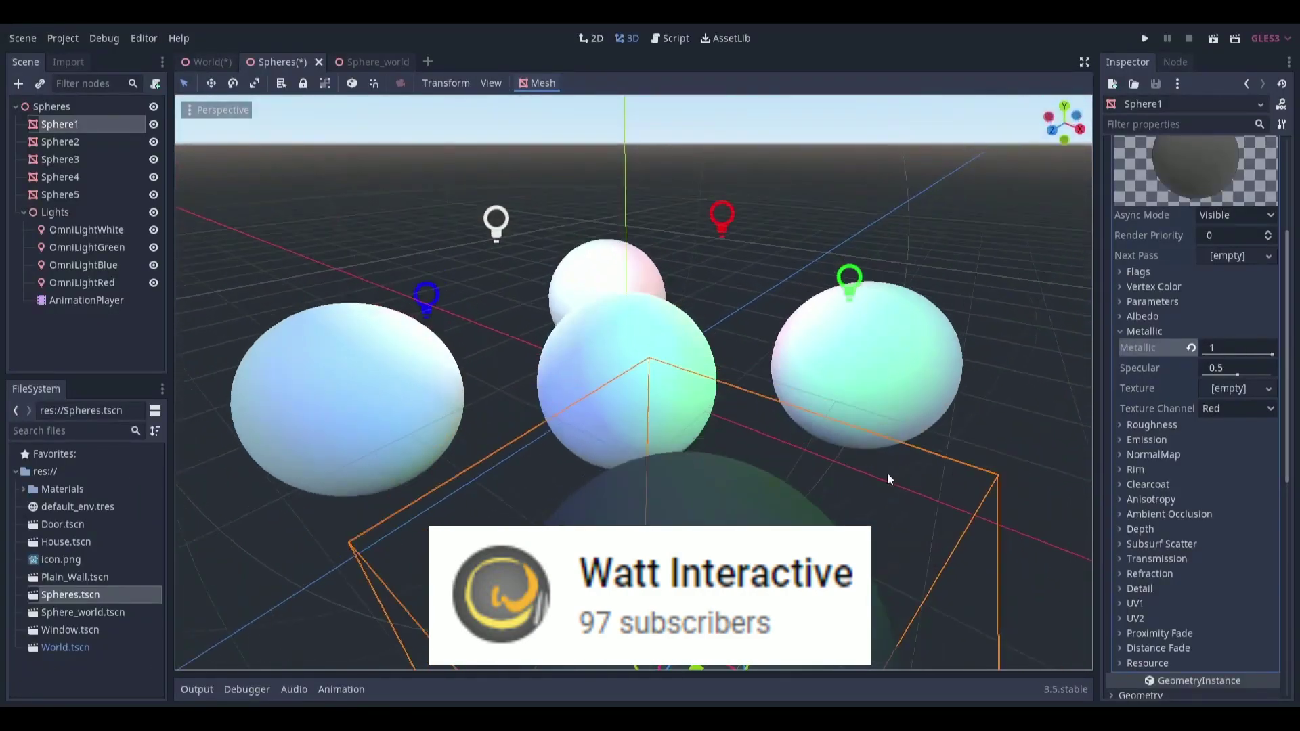
- Try a Specular value of 1 on Sphere1's material, and reset it to the default
drag(1237, 367, 1273, 368)
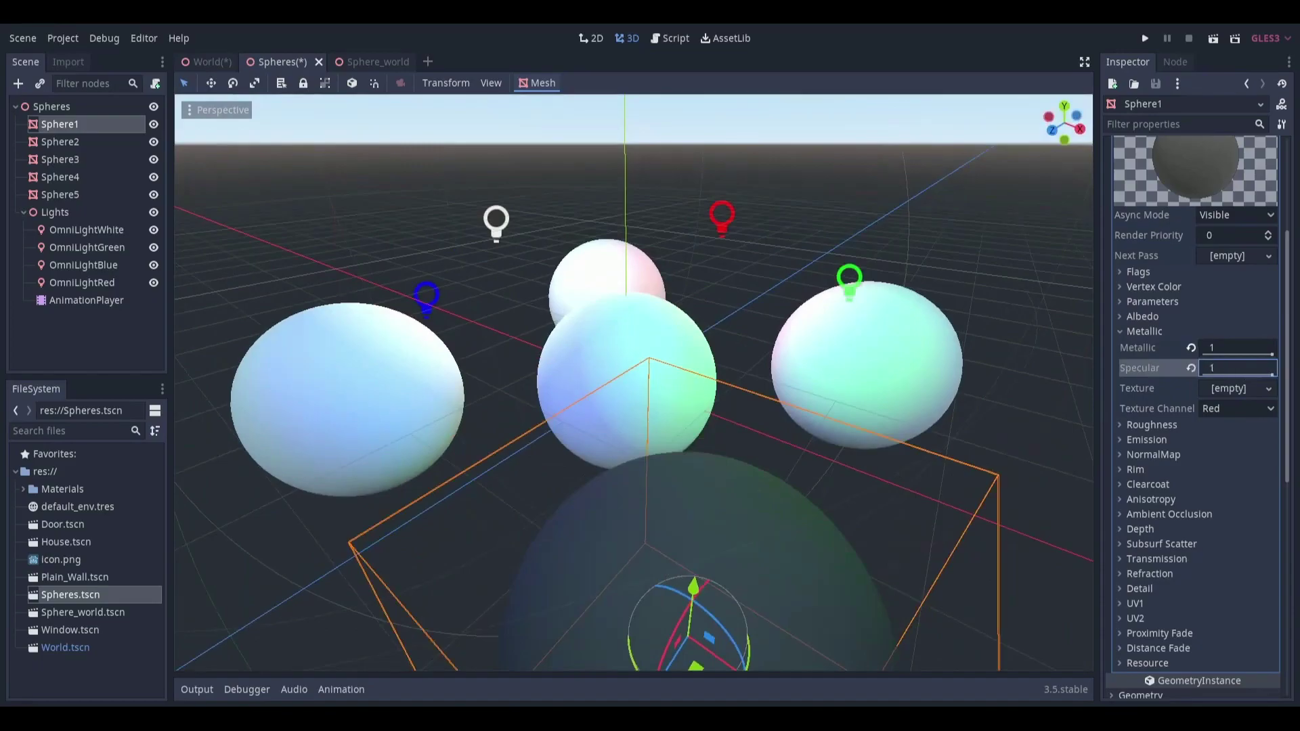
click(1190, 367)
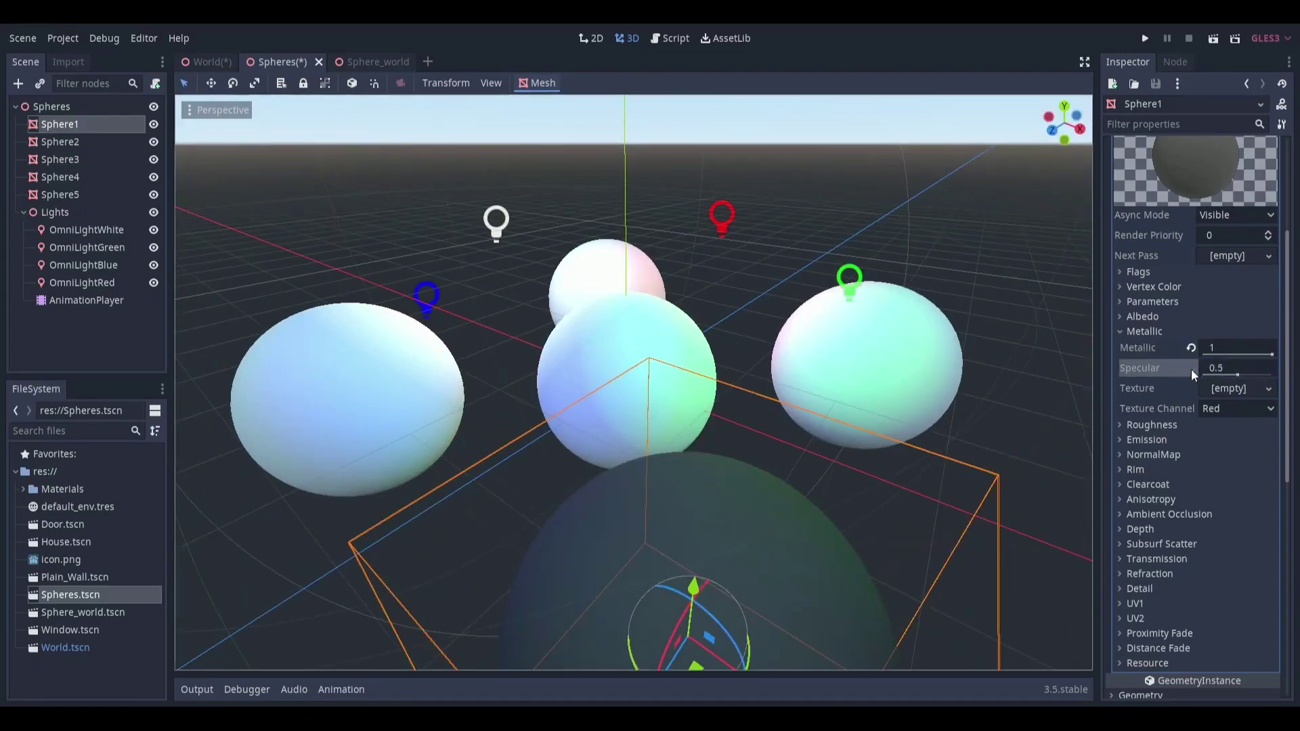
- Lower the Roughness value of Sphere1's material
click(1188, 422)
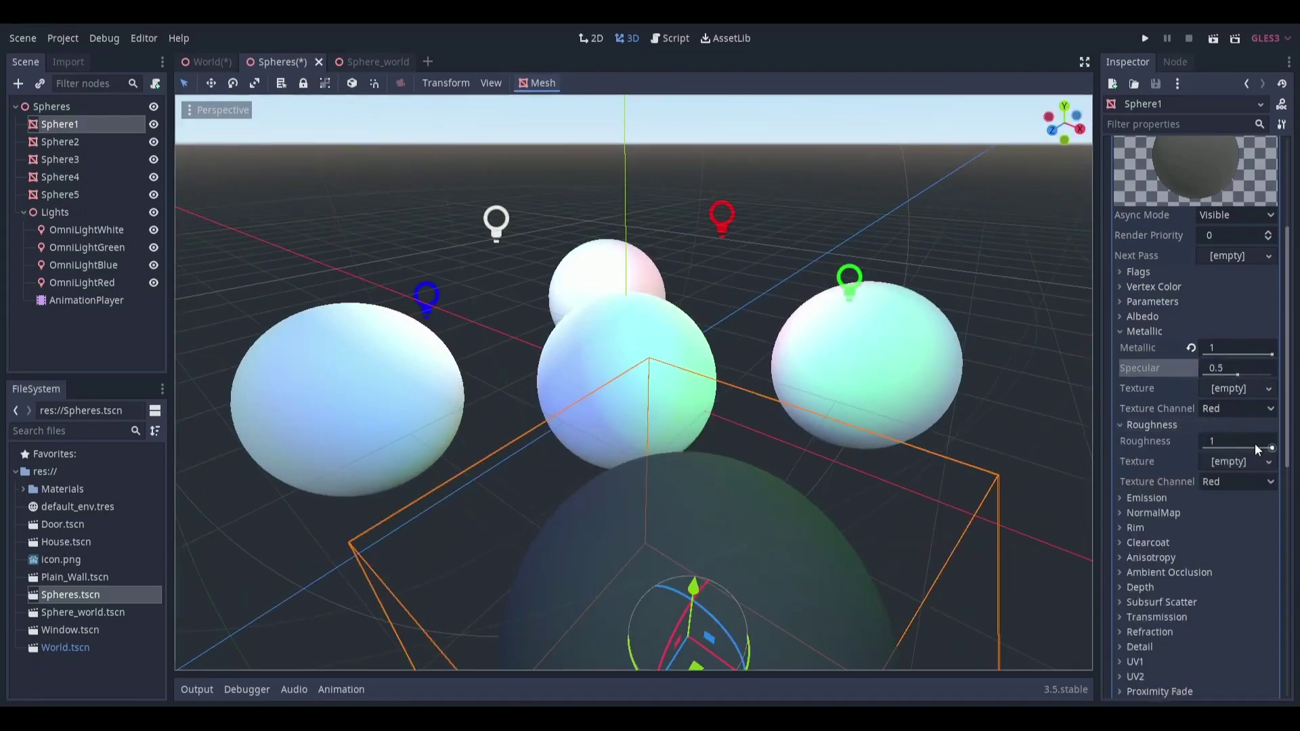
drag(1253, 441, 1216, 440)
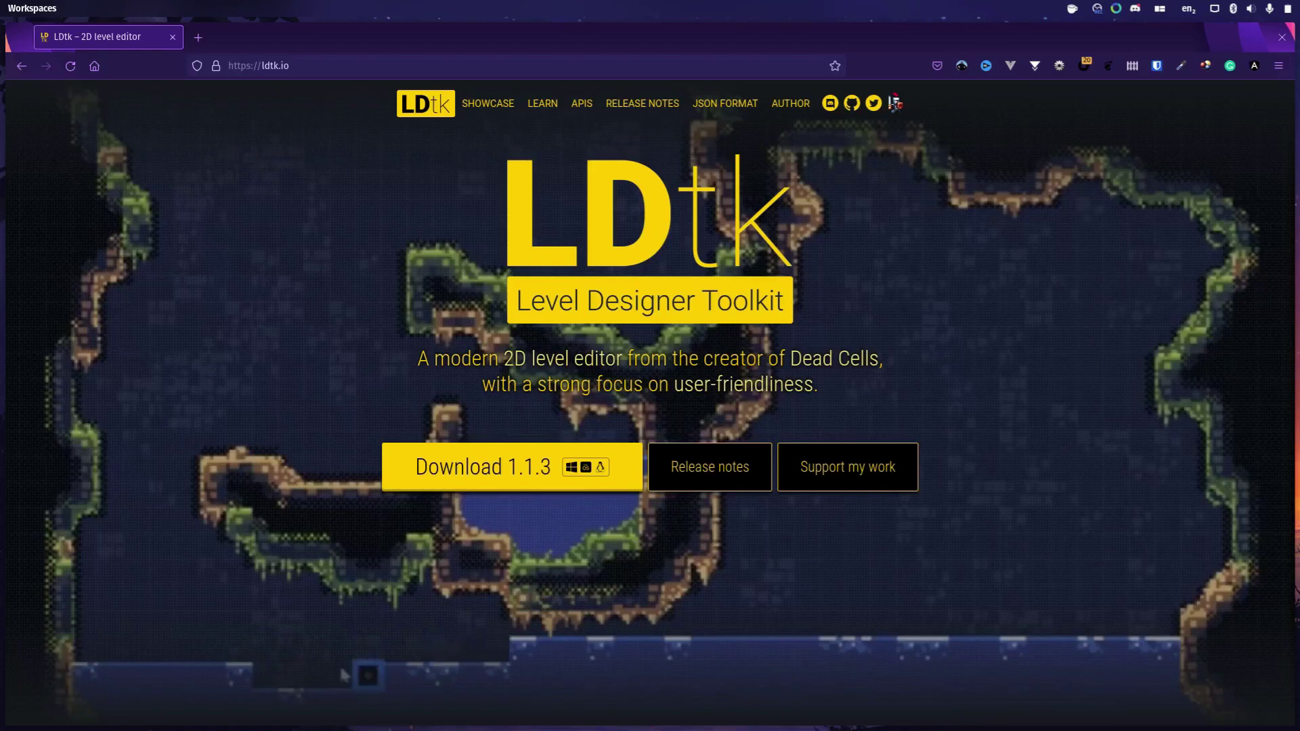
- Look over the feature overview on the LDtk website
scroll(782, 230, down, 10)
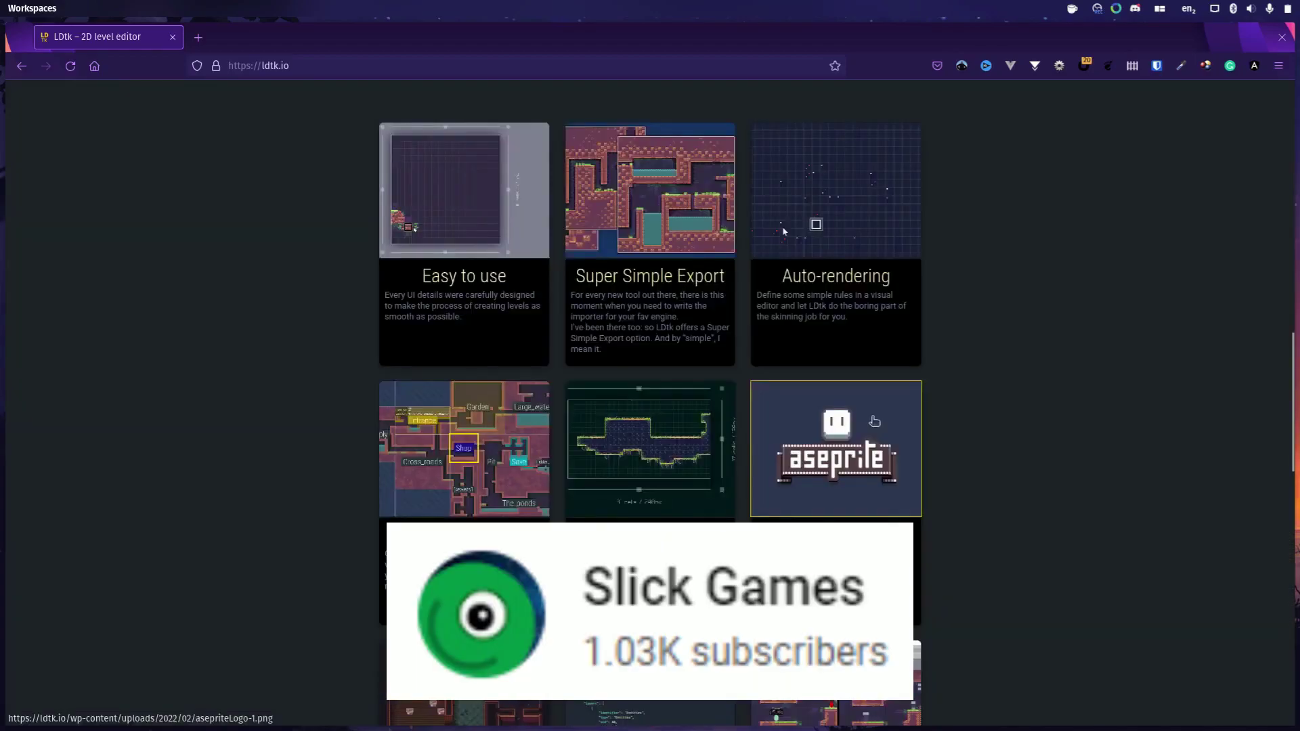
click(783, 230)
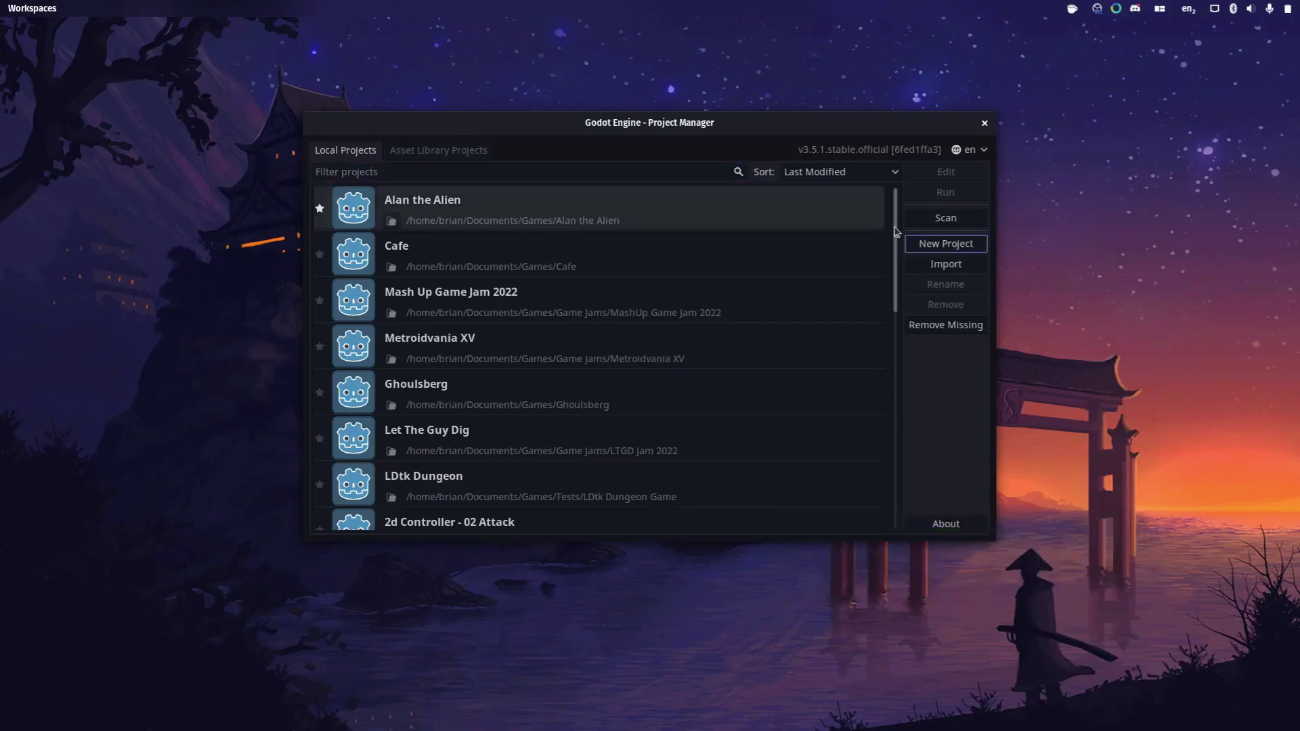
- Start a new Godot project and browse to the Documents/Games/Tutorials directory for its path
click(945, 247)
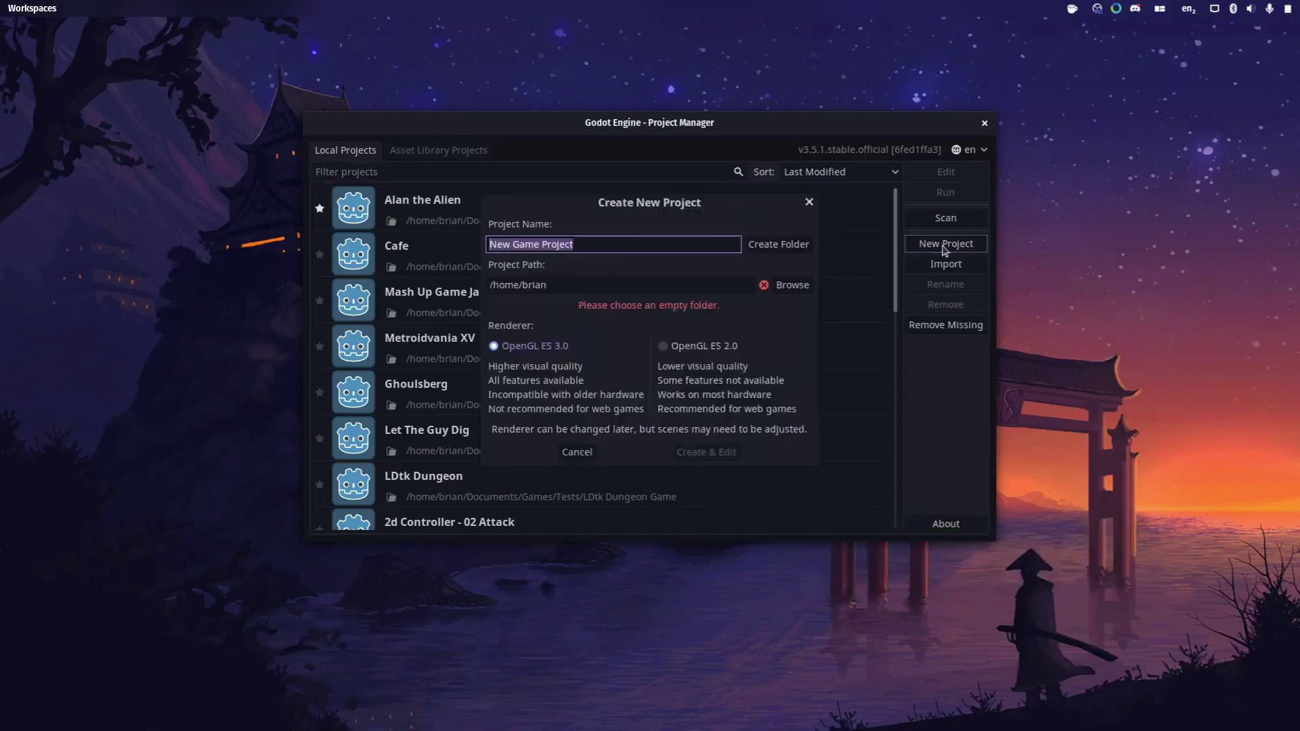
click(791, 286)
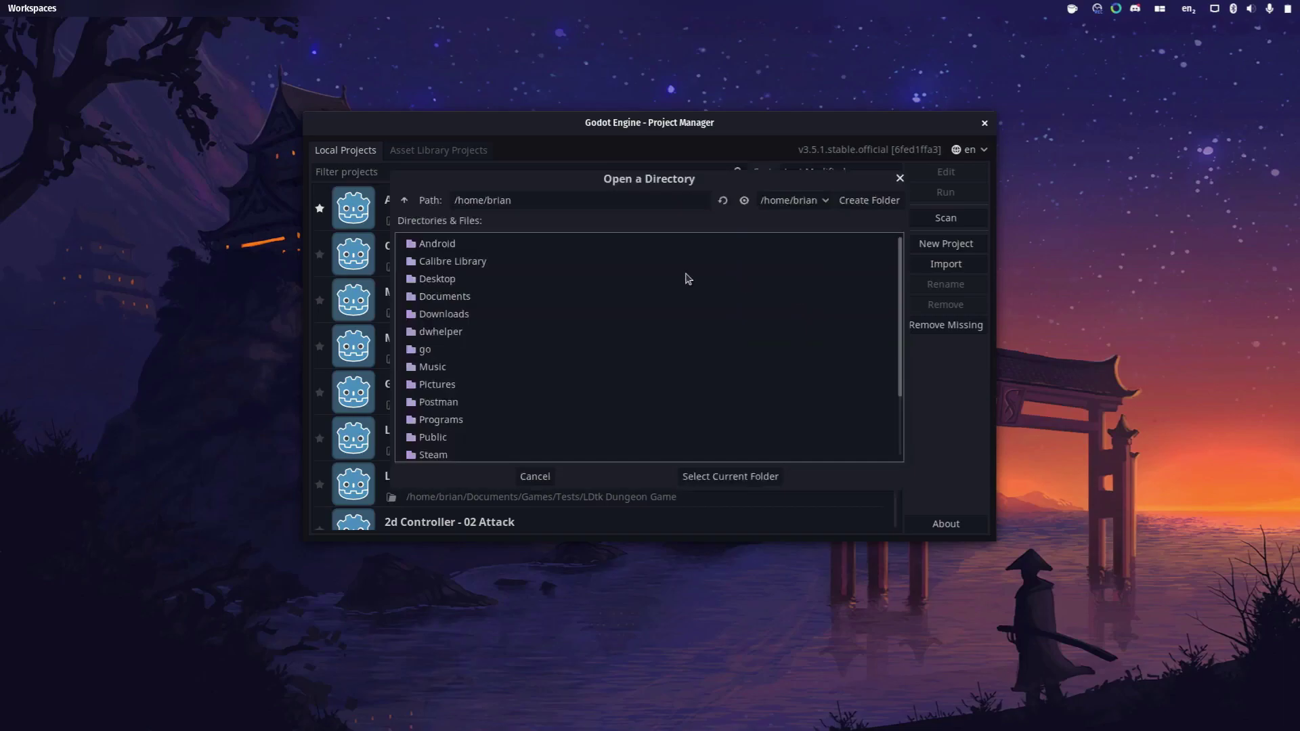
double_click(455, 298)
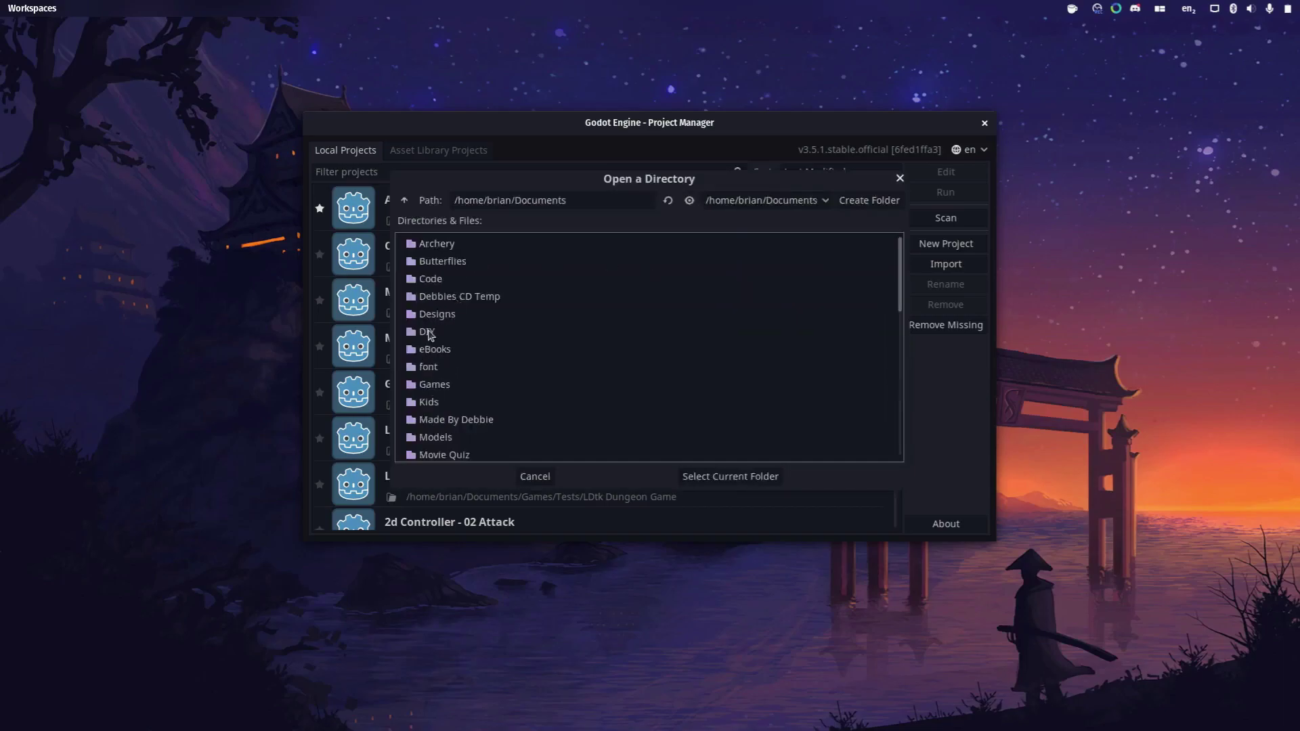
scroll(429, 333, down, 2)
double_click(434, 331)
double_click(429, 425)
- Create a folder named "LDtk with Godot" in the Tutorials directory
click(841, 205)
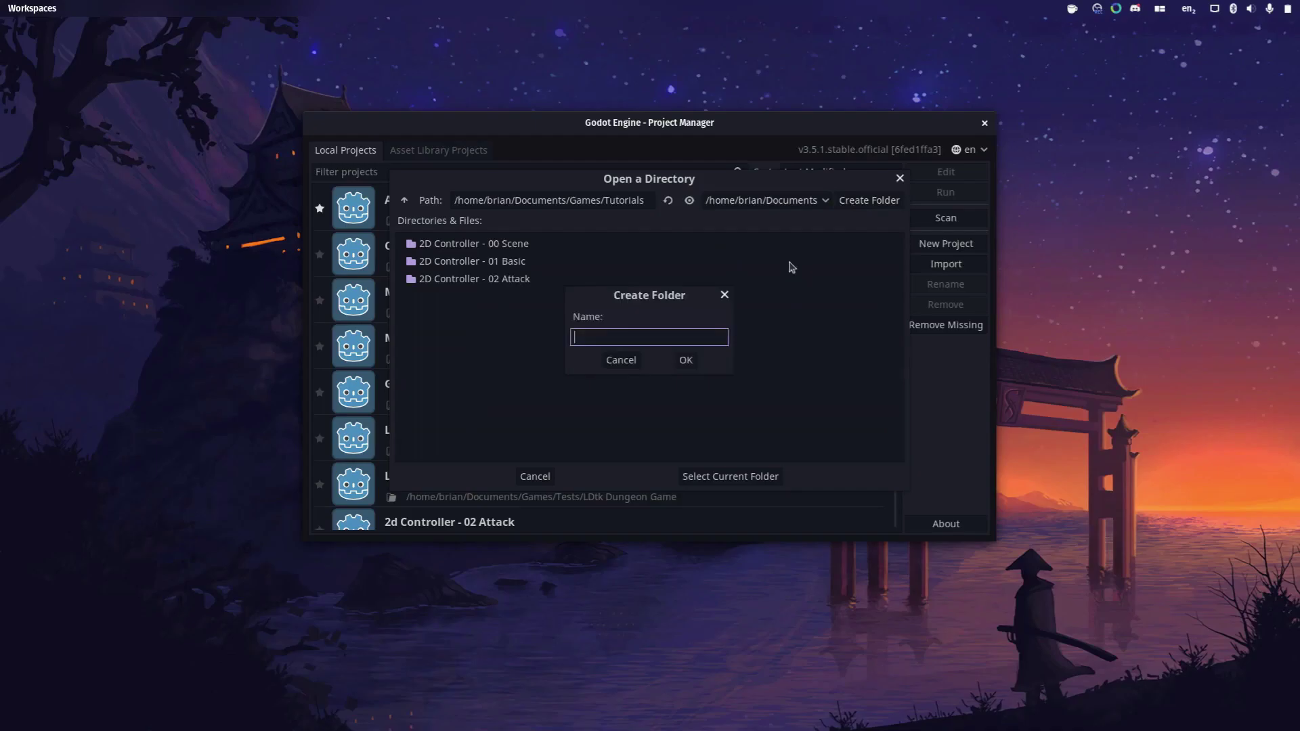
text(LDtk with Godot)
click(686, 360)
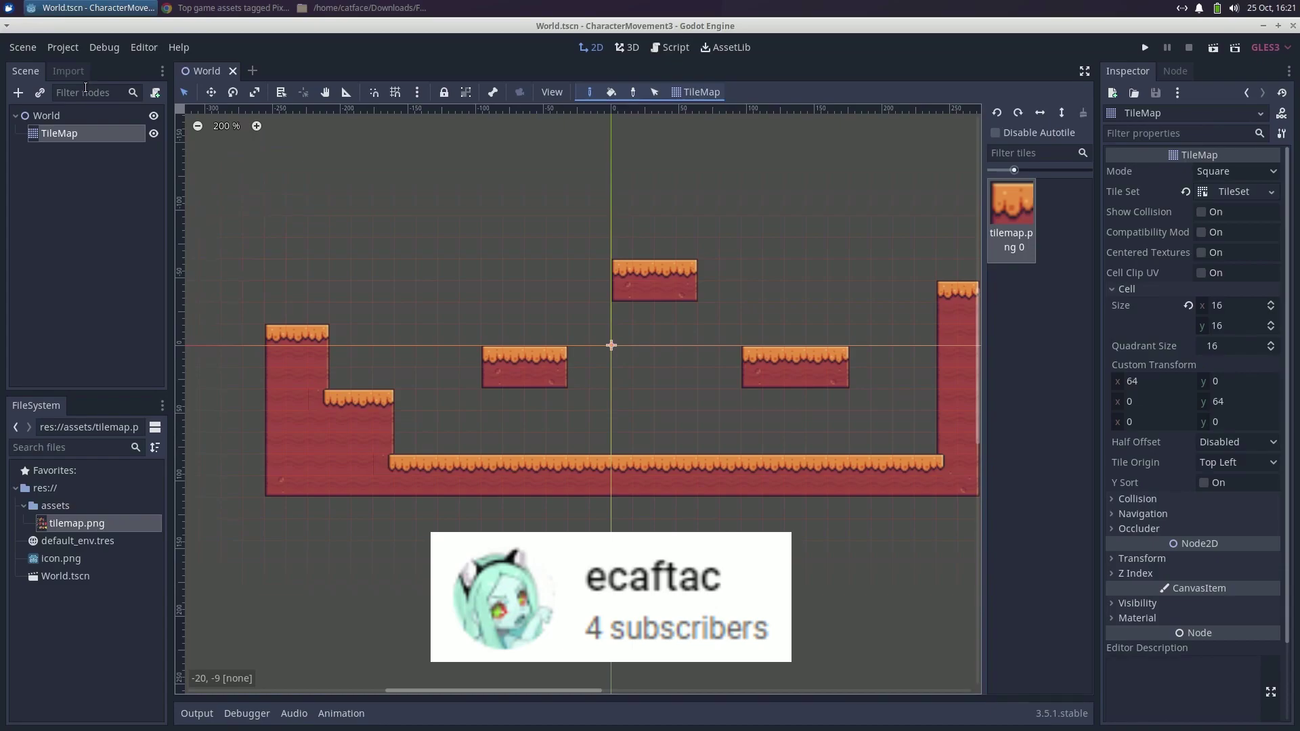
- Paint tilemap tiles beside and below the left floating platform, and erase along the row beneath it
middle_drag(485, 358, 430, 370)
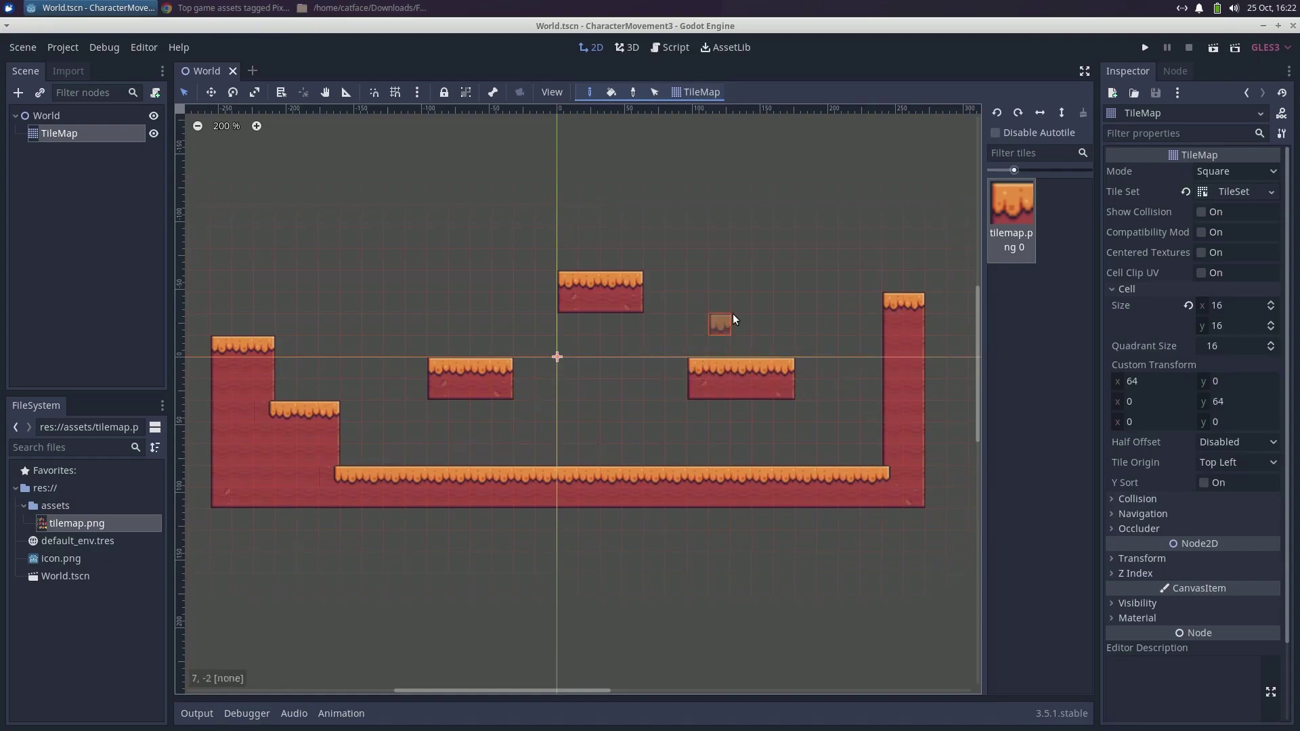
scroll(751, 328, left, 2)
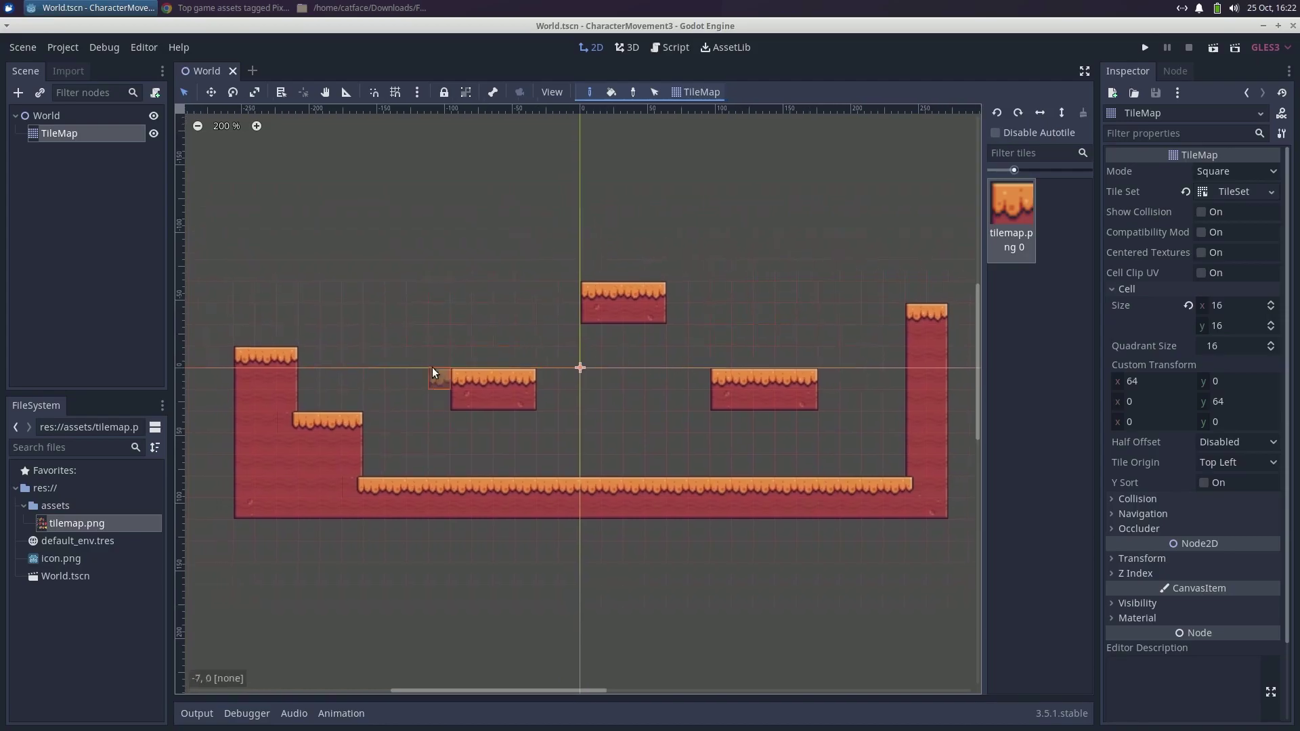
mouse_move(433, 386)
mouse_down()
mouse_move(441, 421)
mouse_move(484, 420)
mouse_up()
right_drag(440, 420, 522, 420)
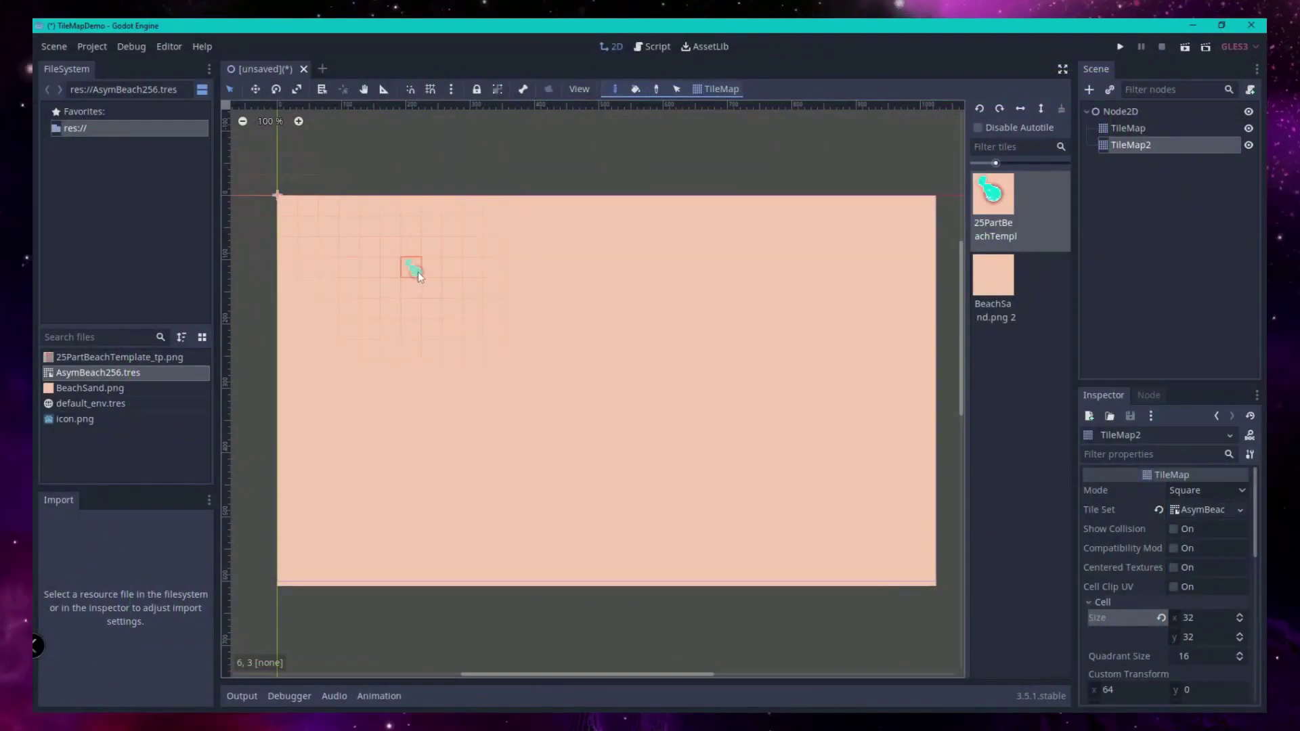
- Paint a stroke of the beach template autotile across the sand area on TileMap2
mouse_move(418, 271)
mouse_down()
mouse_move(476, 311)
mouse_move(789, 332)
mouse_move(827, 379)
mouse_move(814, 426)
mouse_move(596, 492)
mouse_move(437, 479)
mouse_move(381, 407)
mouse_move(342, 301)
mouse_move(366, 223)
mouse_move(435, 282)
mouse_move(656, 315)
mouse_move(638, 311)
mouse_up()
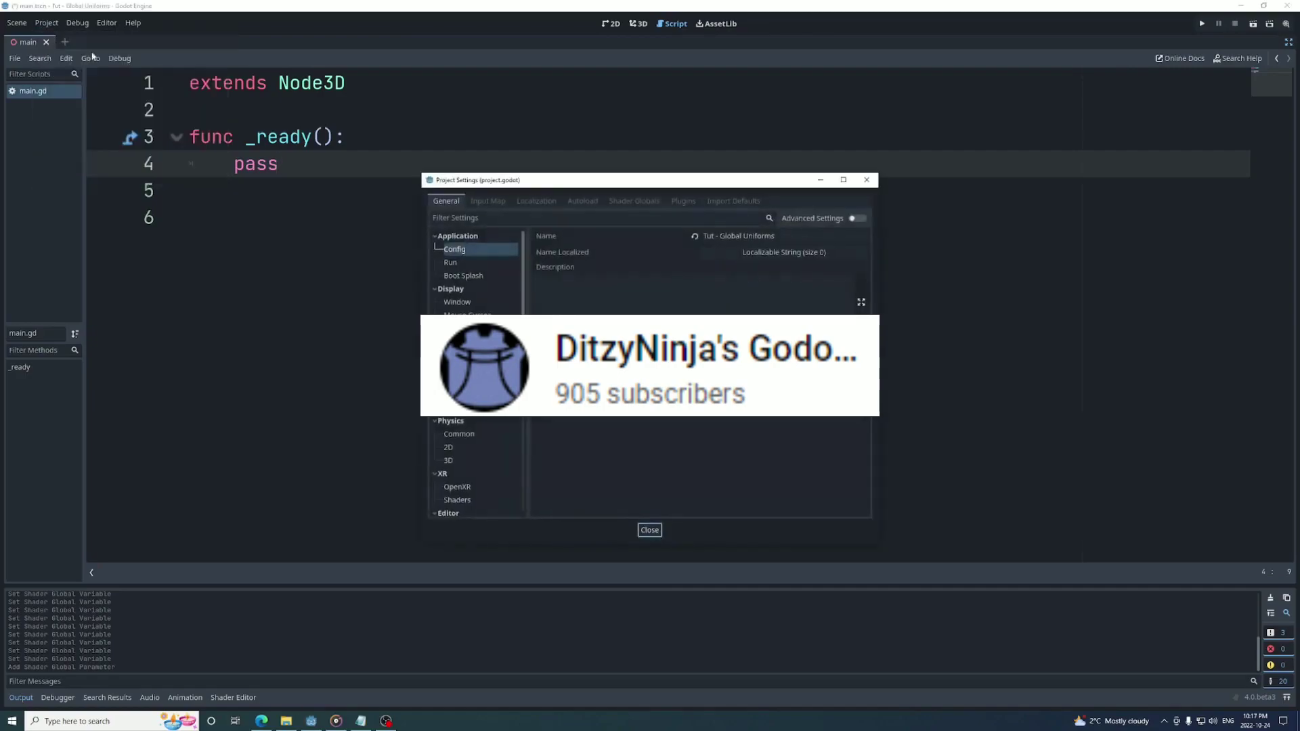
- Add a shader global named color of type color and set its value to green, hex 00ff00
click(755, 218)
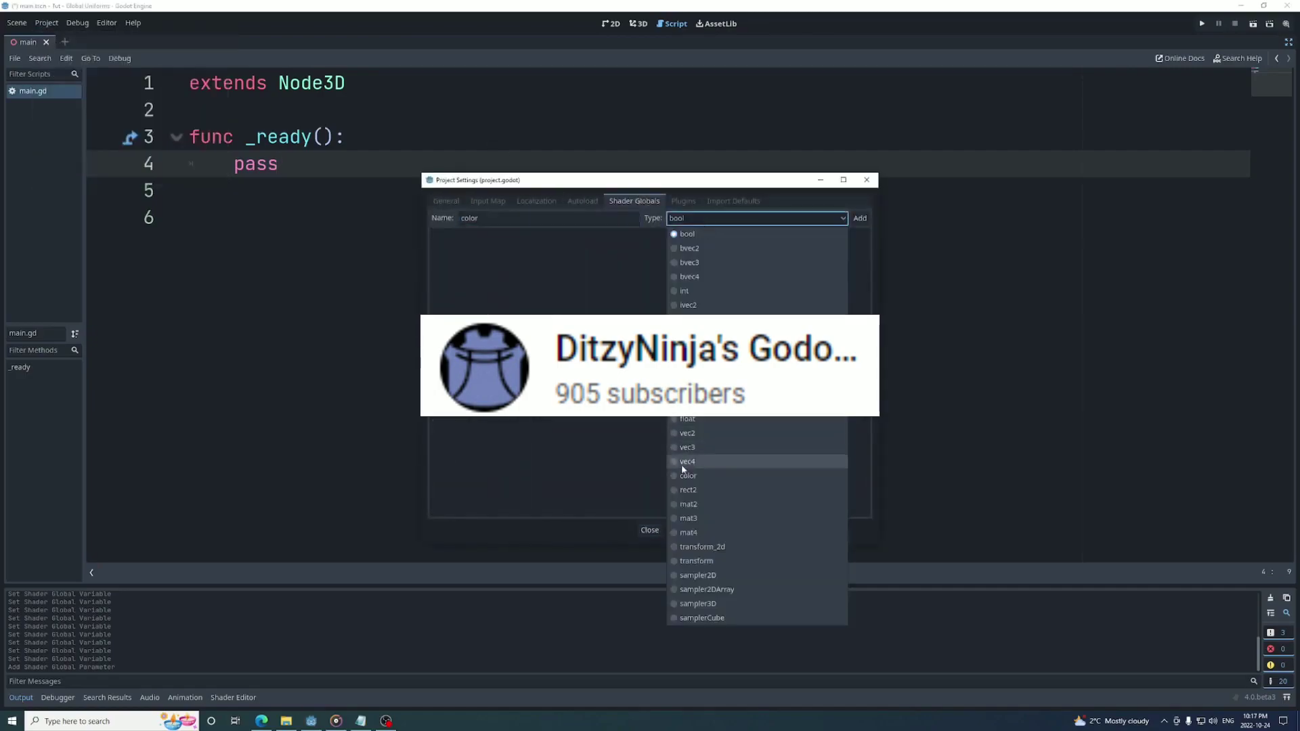
click(685, 475)
click(860, 218)
click(777, 239)
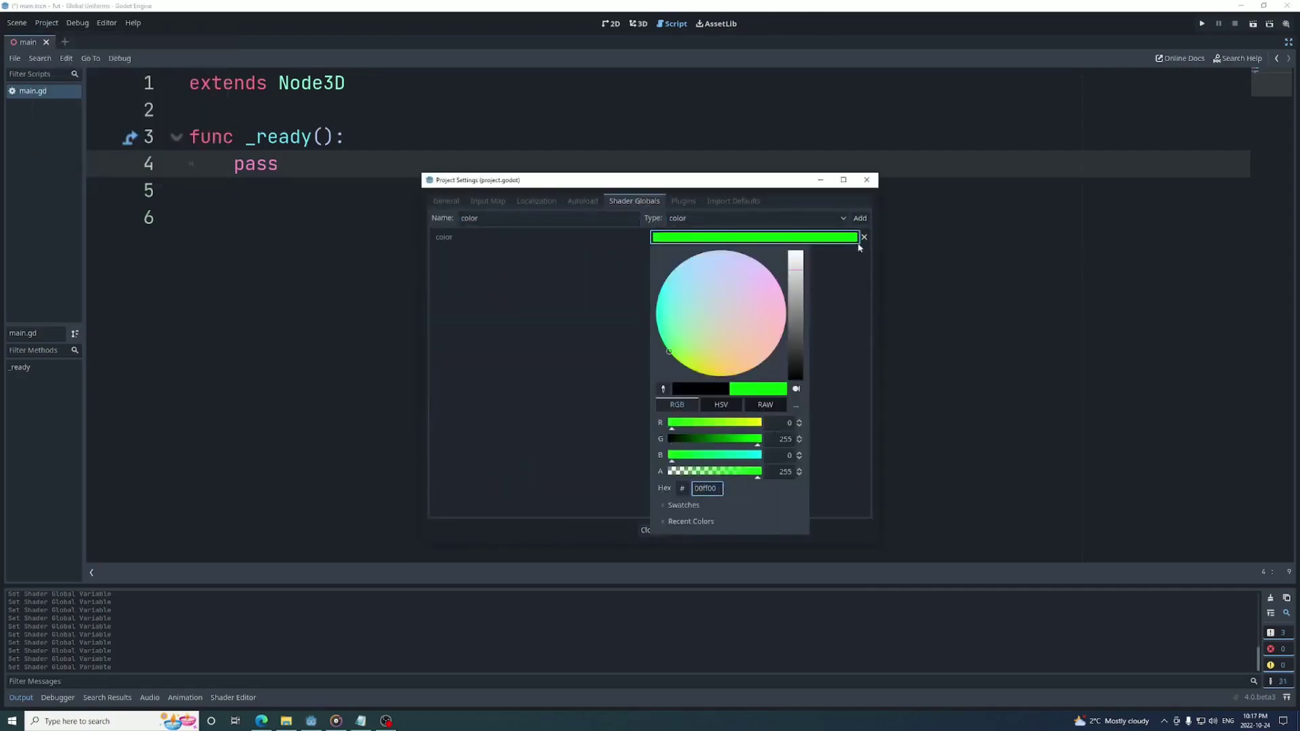
key(Escape)
click(650, 530)
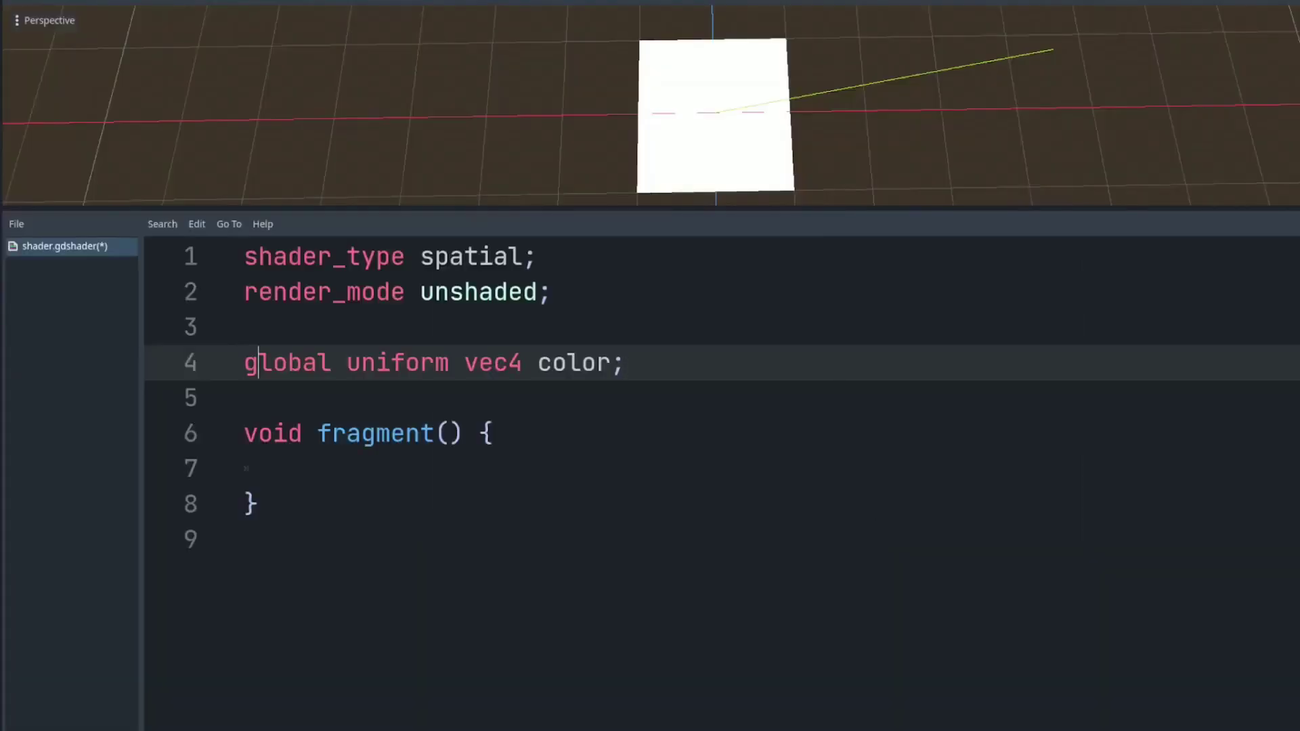
- Assign the global color uniform to the surface with ALBEDO = color.xyz; in the fragment function, and save the shader
double_click(258, 364)
click(303, 468)
text(ALBEDO = color.xyz;)
key(ctrl+s)
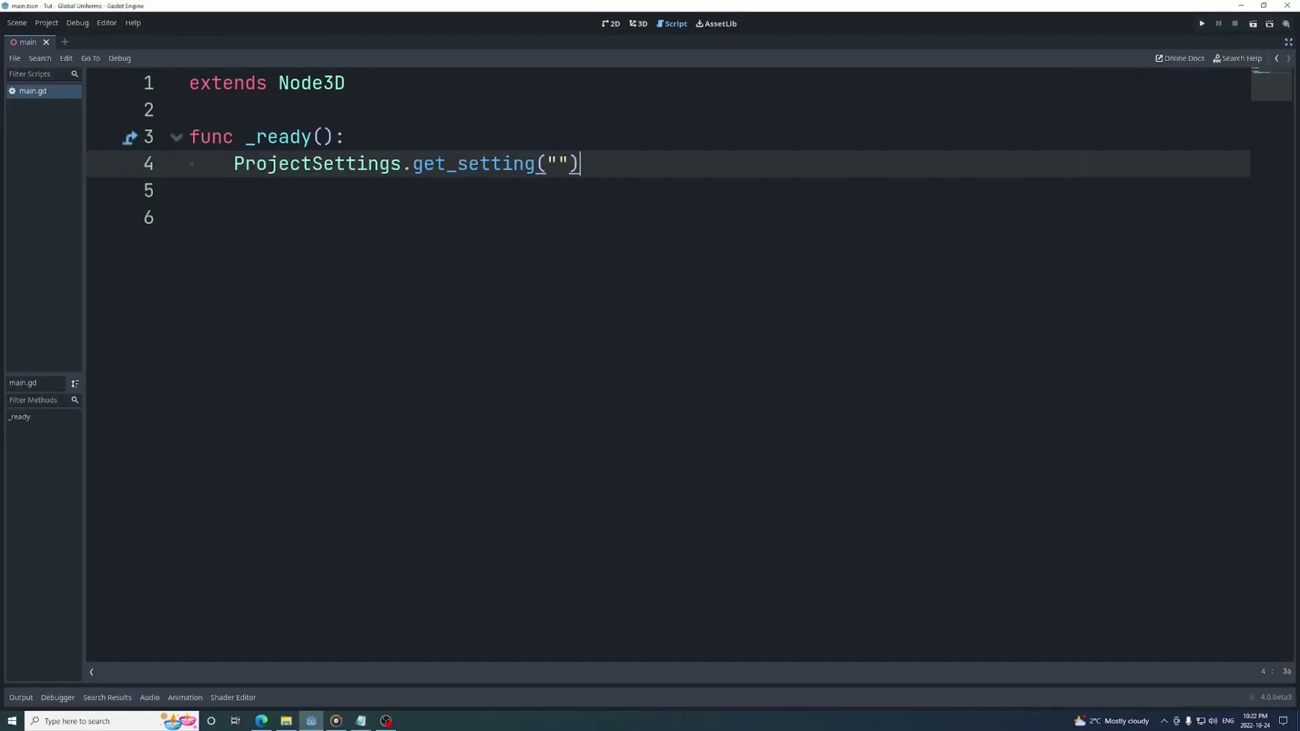
- Pass "shader_globals/color" as the setting name to the ProjectSettings.get_setting call in _ready
double_click(474, 164)
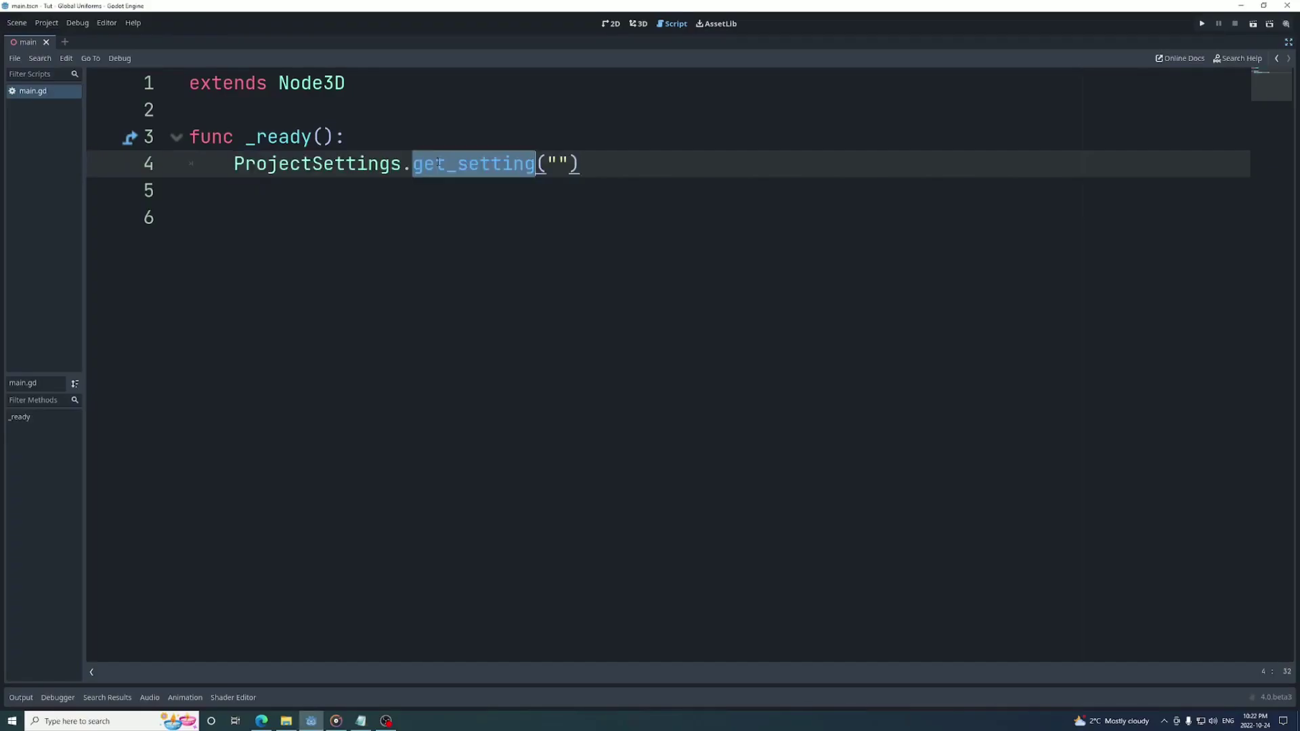
click(346, 163)
double_click(345, 164)
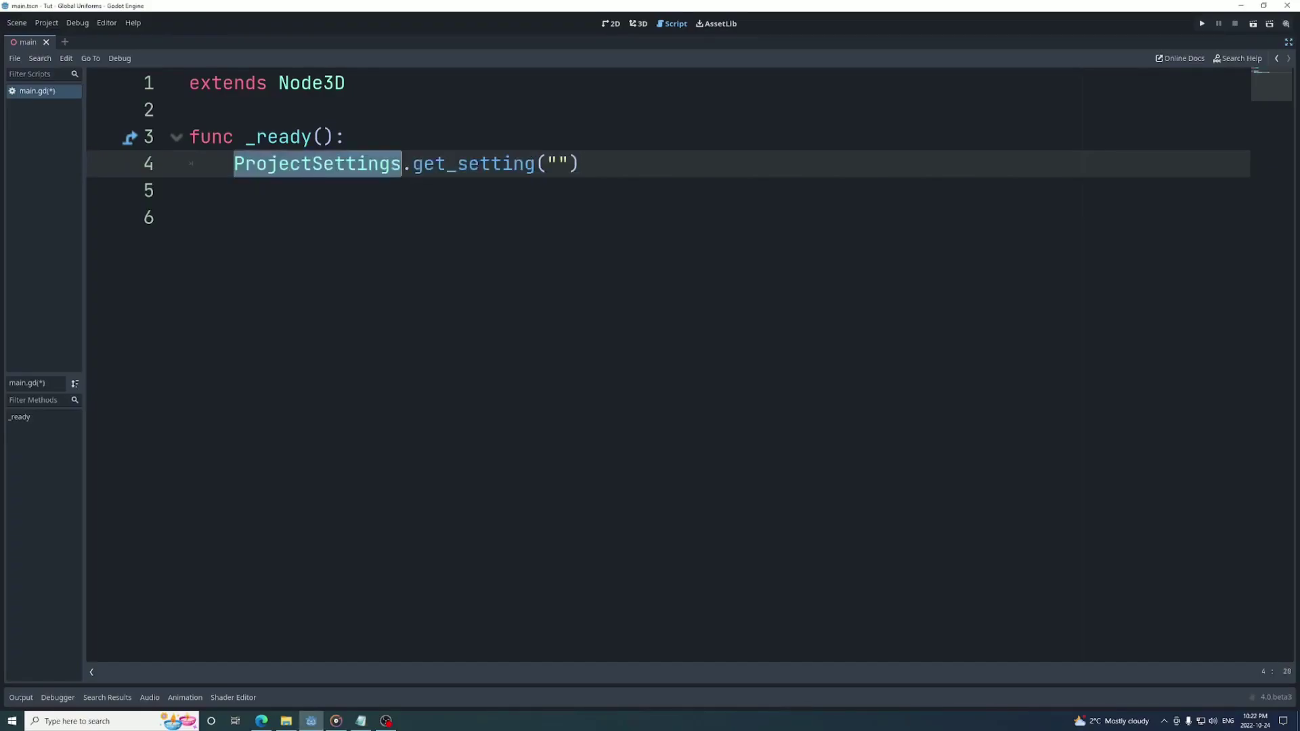
click(553, 164)
text(shader_globals)
text(/color)
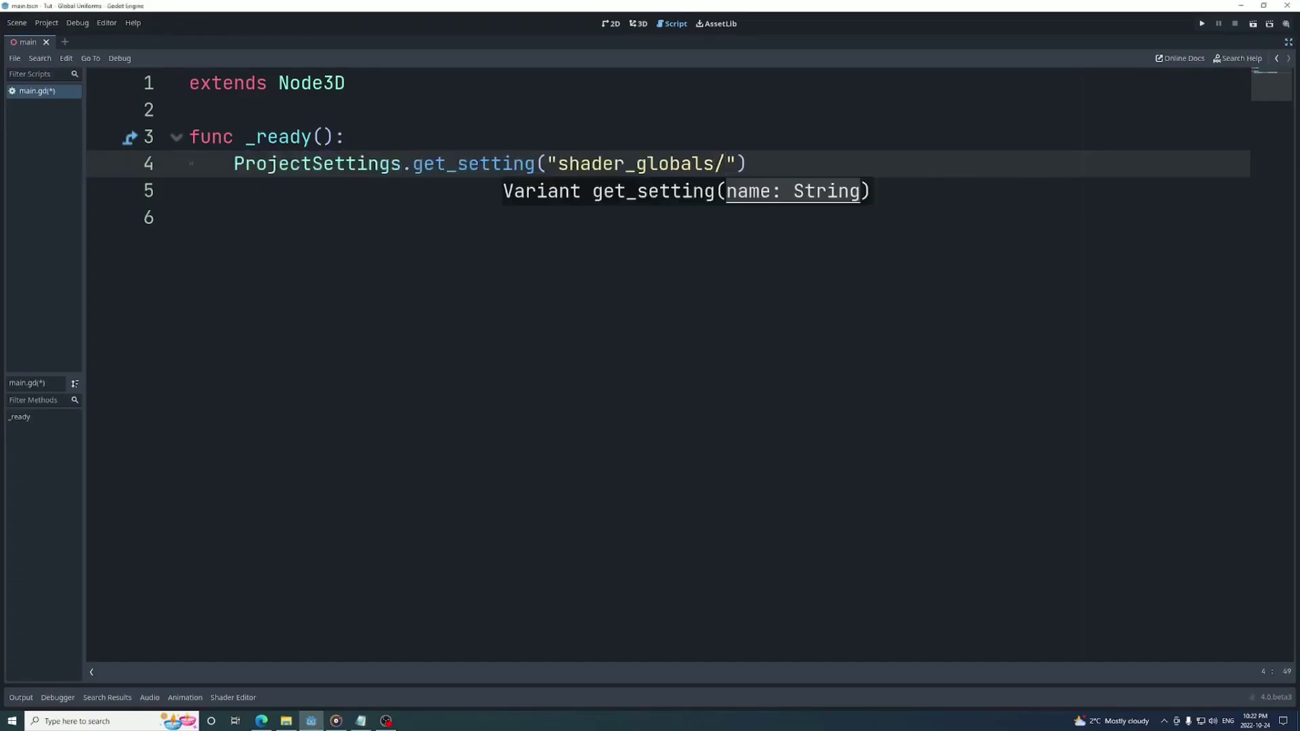
- Store the retrieved setting in a variable named color, print it, and inspect the type and value in the output
key(Home)
text(var color =)
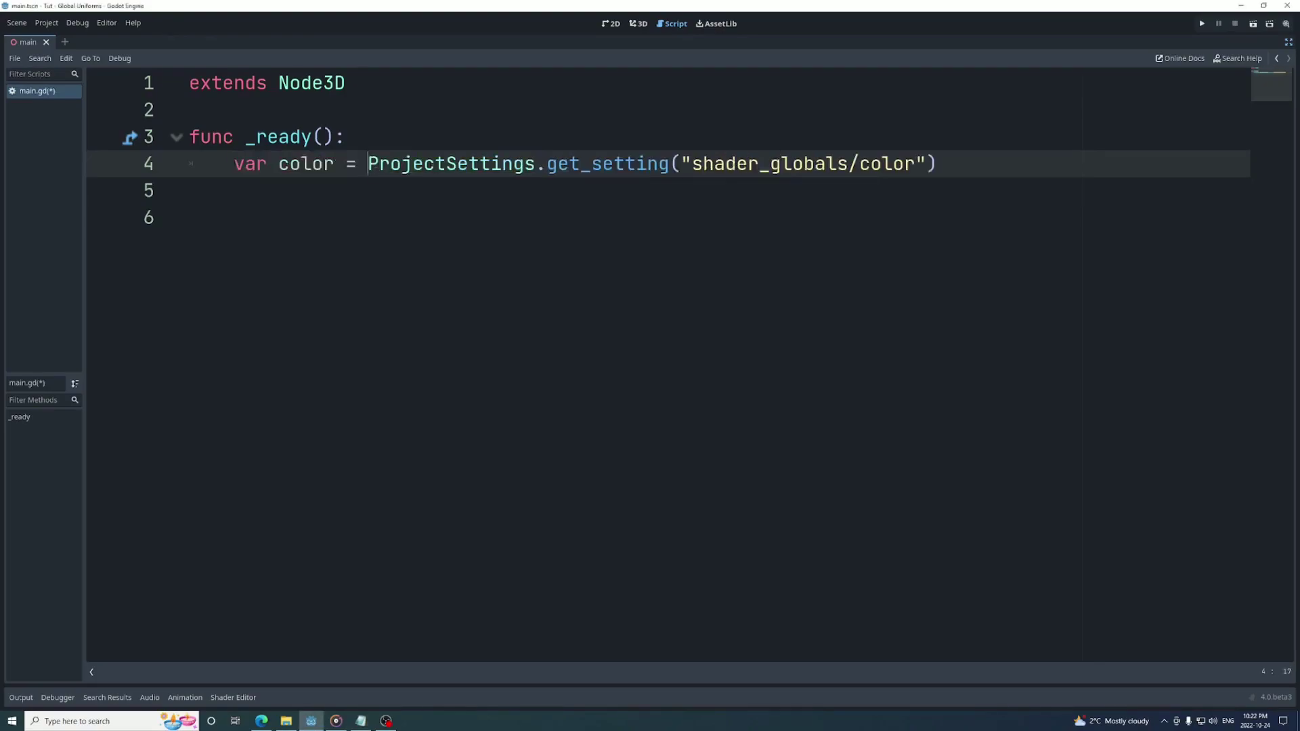
key(End)
key(Return)
text(print(color))
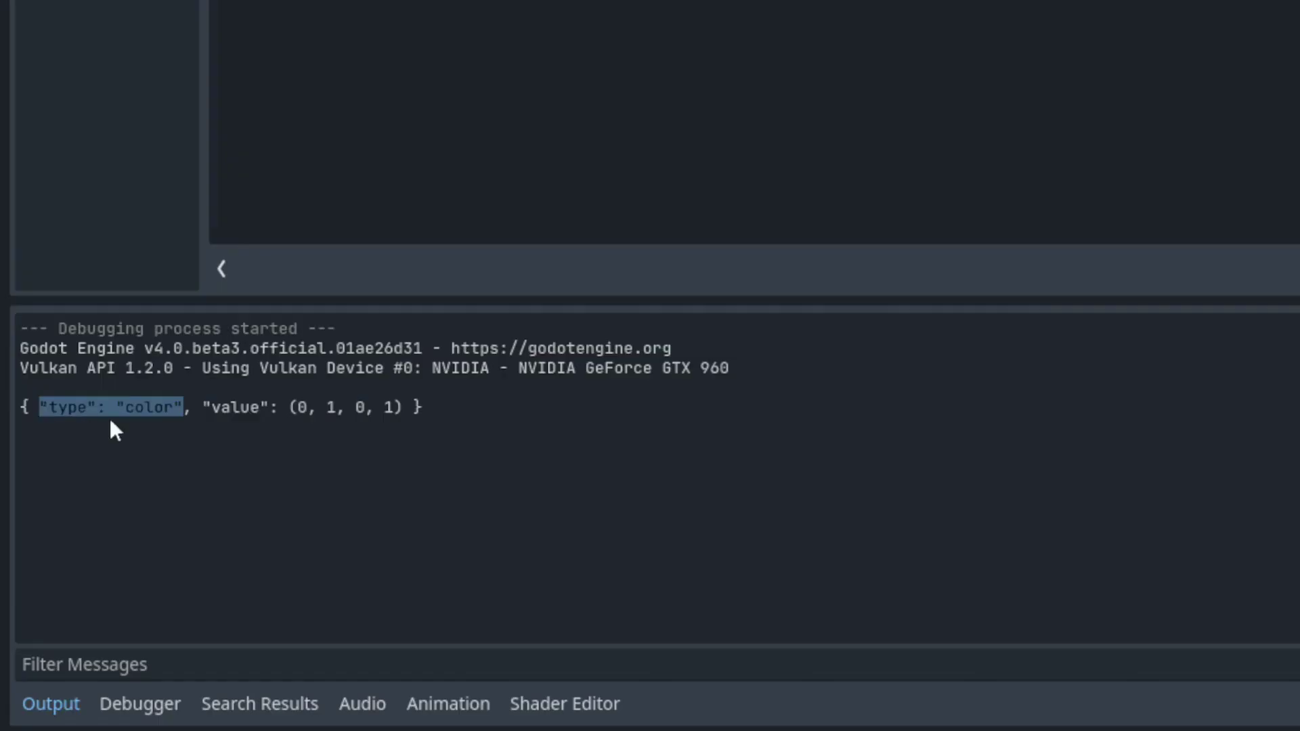
drag(83, 575, 172, 575)
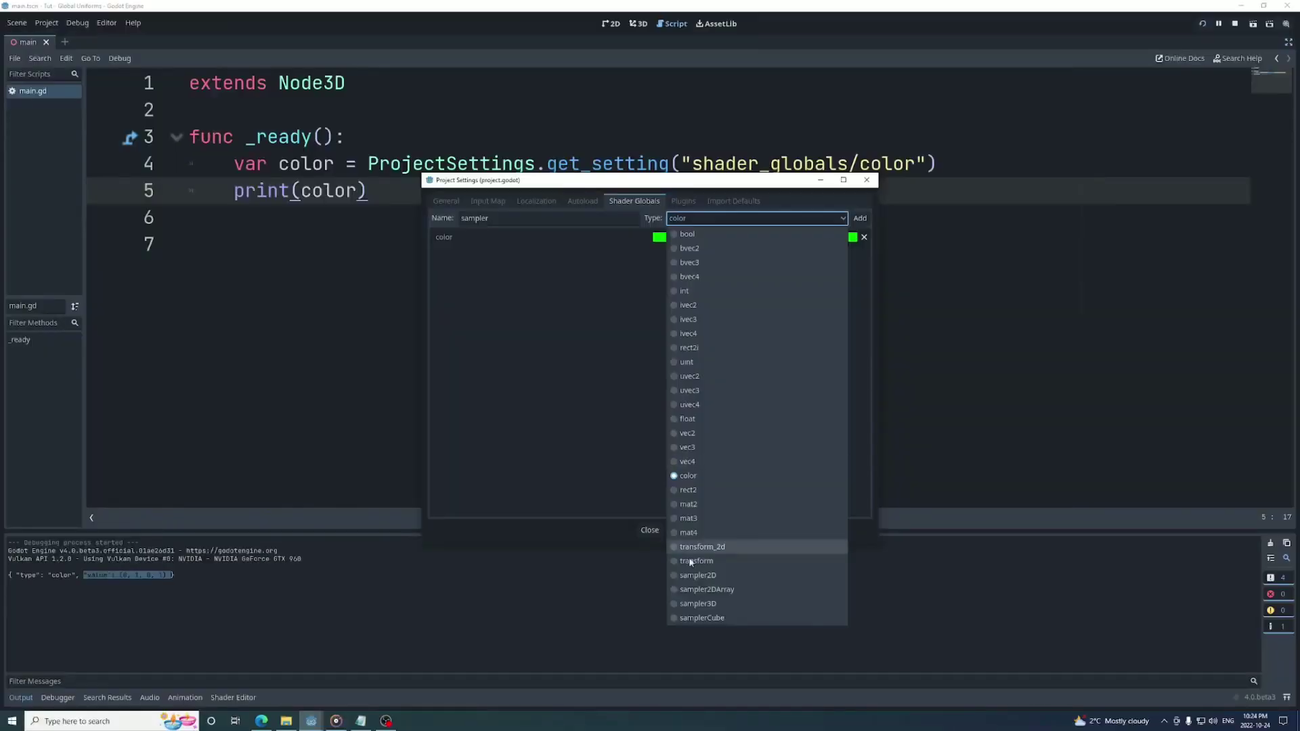
- Add a sampler2D shader global named sampler, load a texture file into it, and inspect its printed value in the output
click(688, 557)
click(860, 218)
click(853, 263)
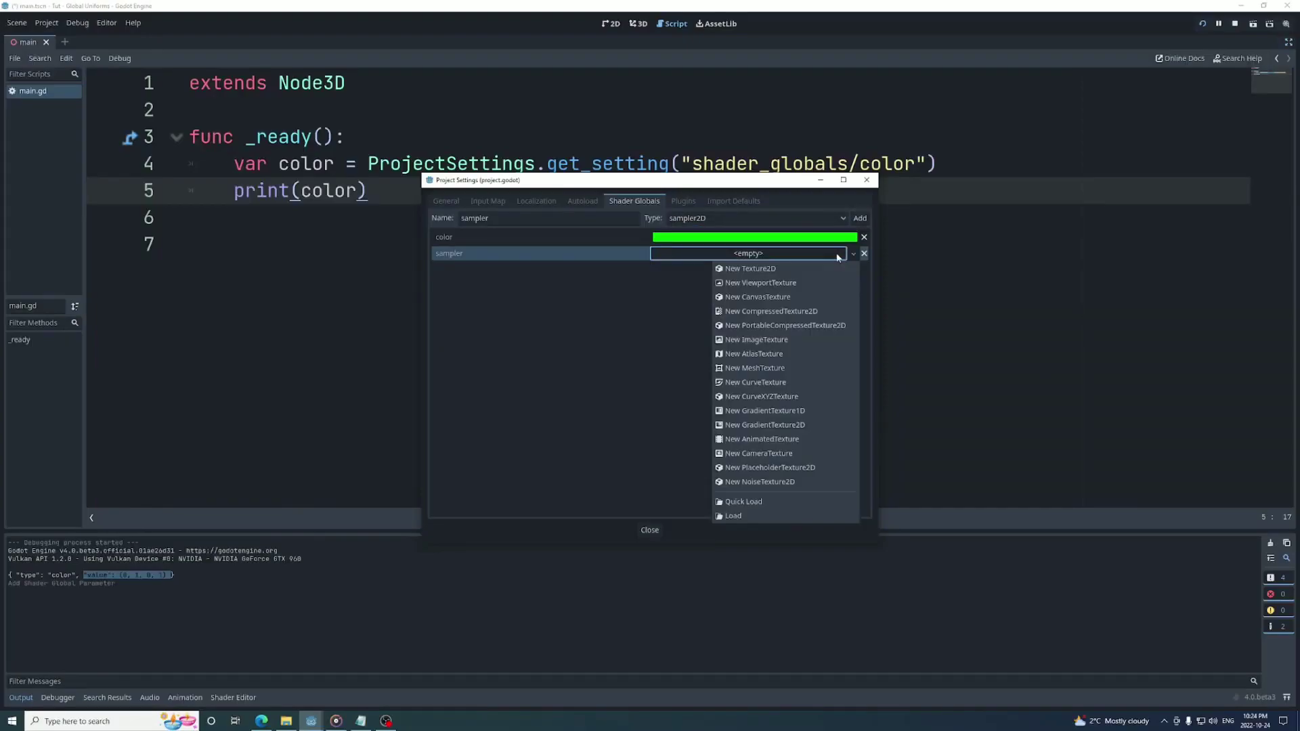
click(752, 516)
double_click(604, 255)
click(650, 530)
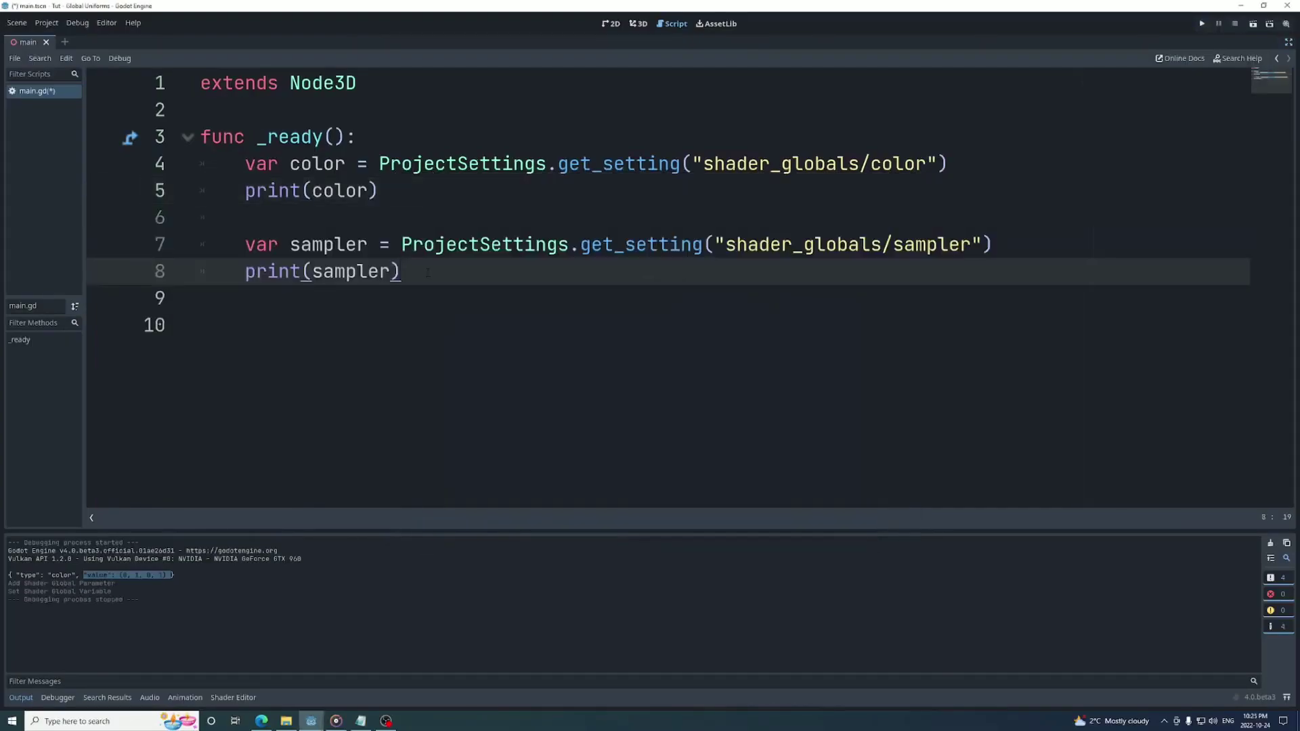
drag(135, 583, 310, 584)
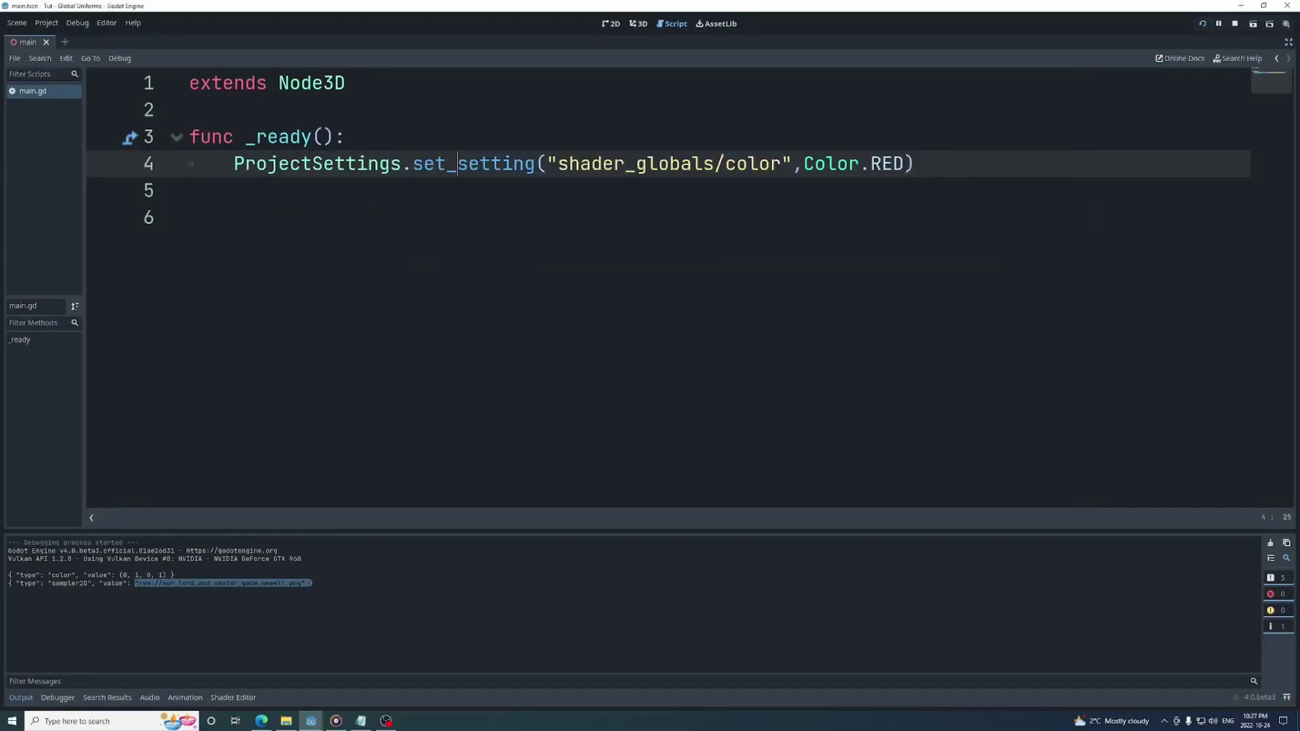
- Run the project to test ProjectSettings.set_setting with "shader_globals/color" and Color.RED, and close the game window
double_click(467, 163)
click(1203, 25)
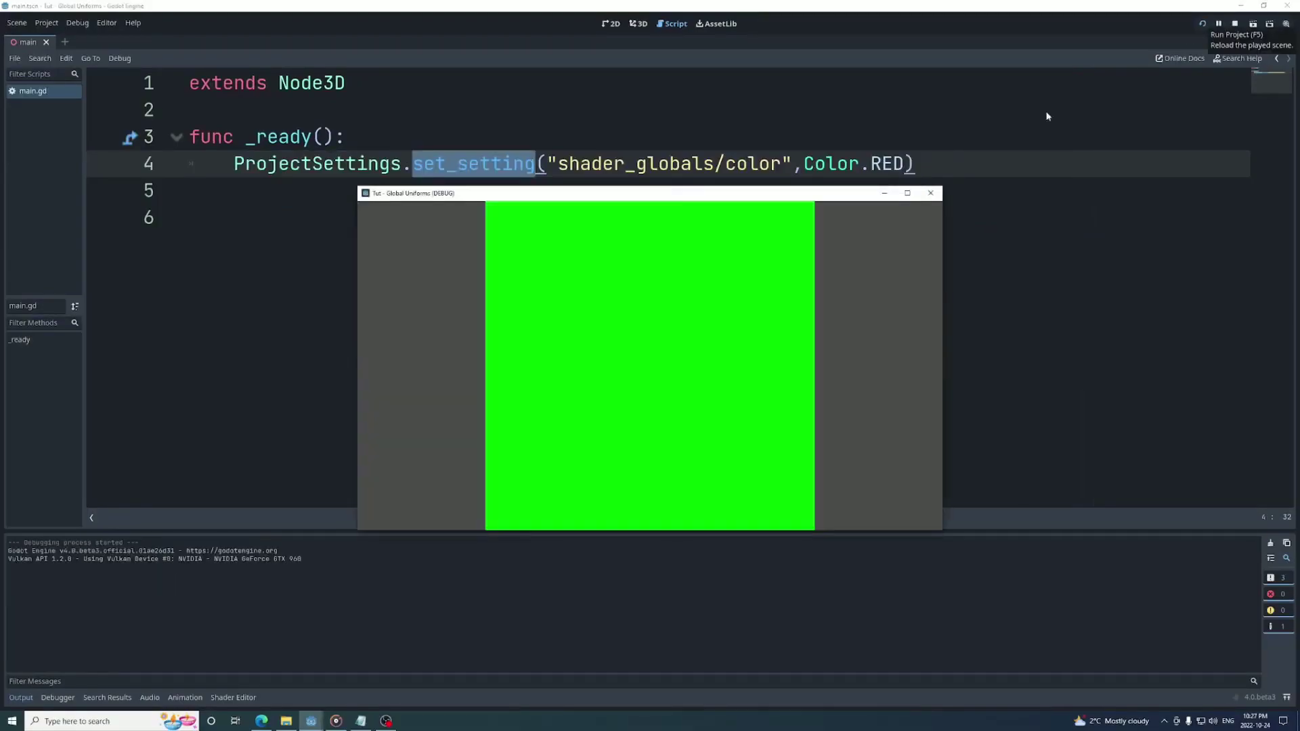
click(931, 195)
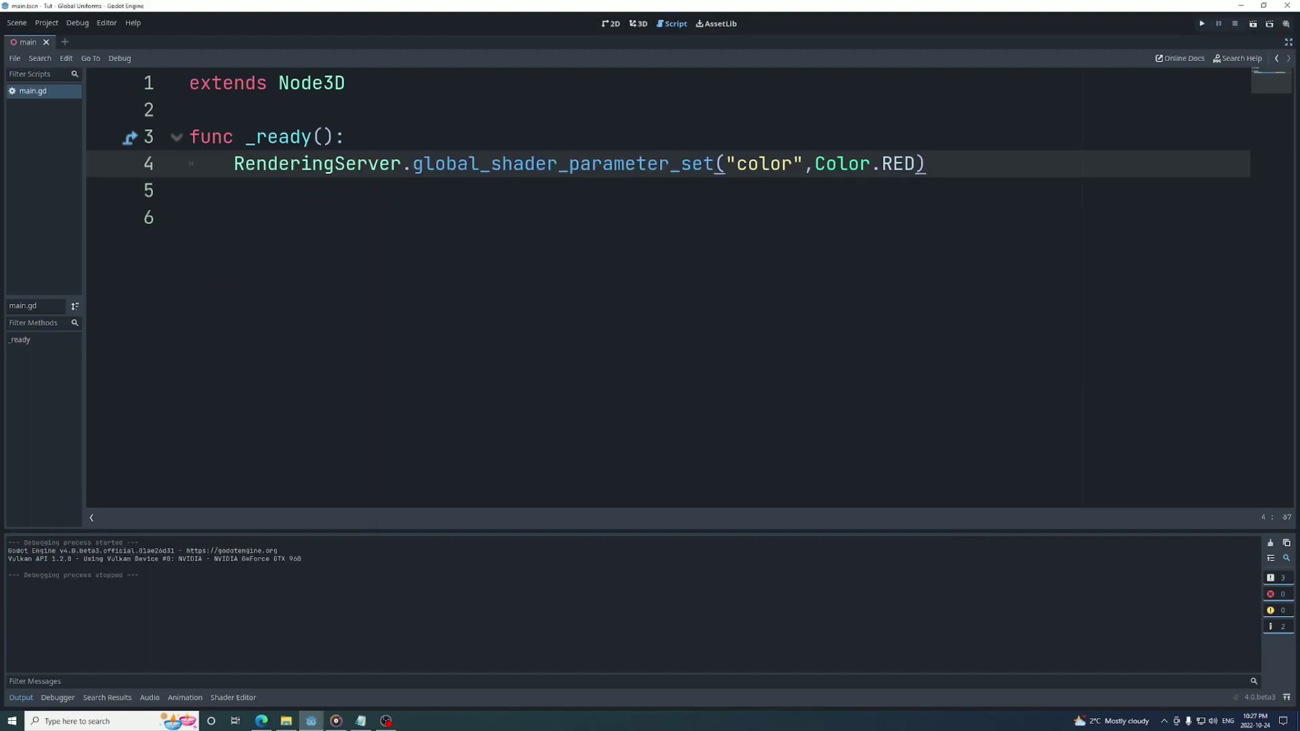
- Review the class, function and arguments of the RenderingServer.global_shader_parameter_set("color",Color.RED) call, and run the project
double_click(444, 165)
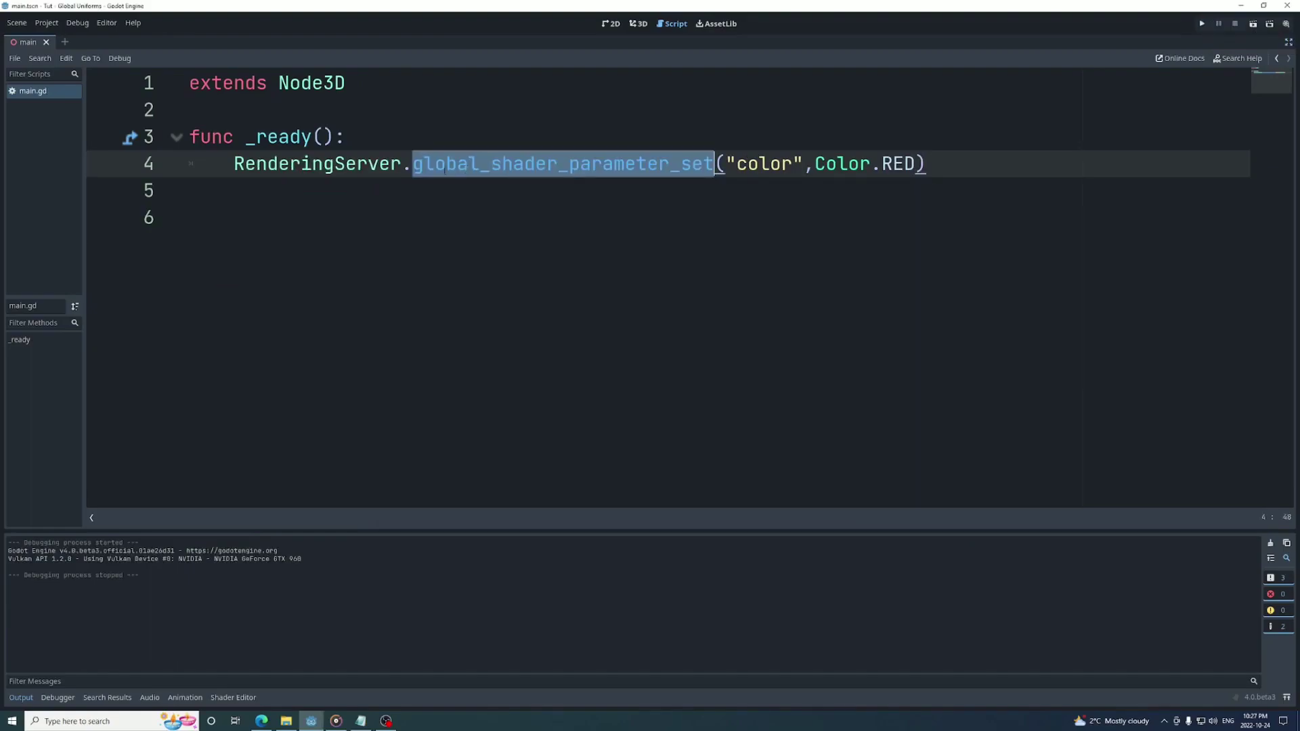
text(global_shader_parameter_set)
double_click(317, 164)
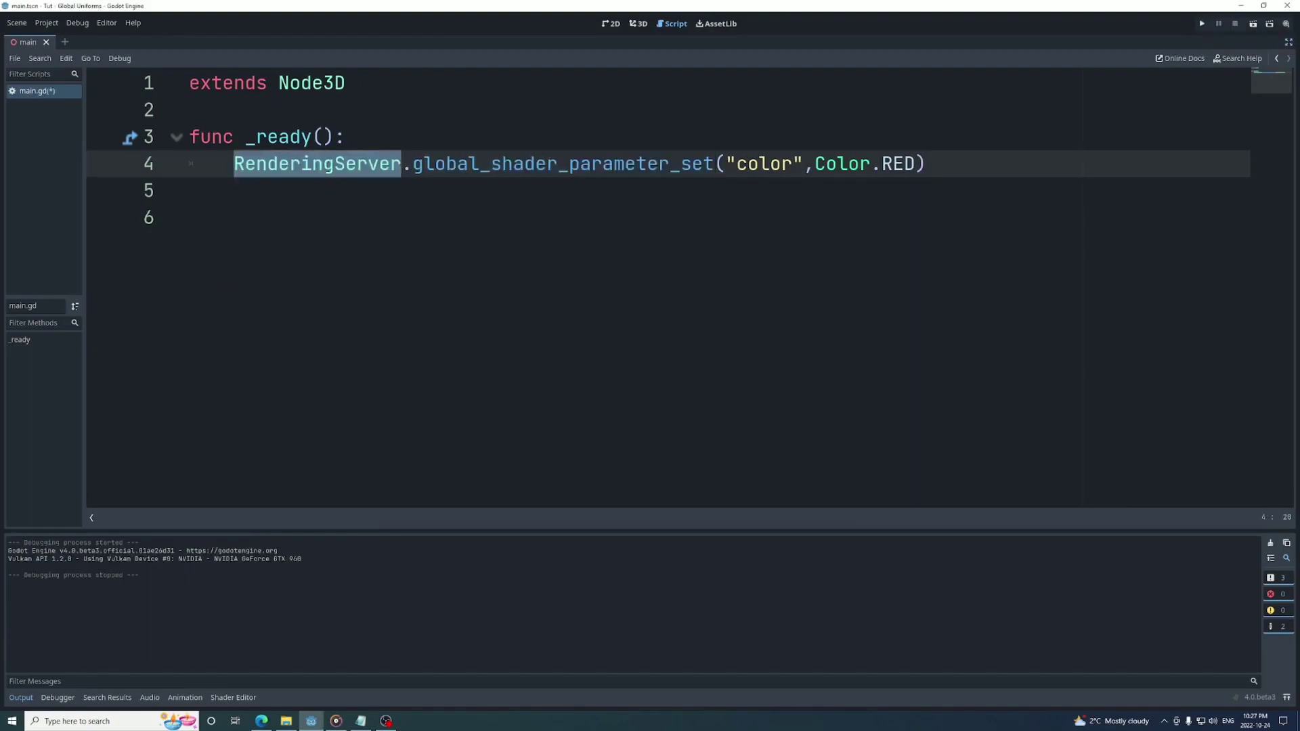
double_click(763, 164)
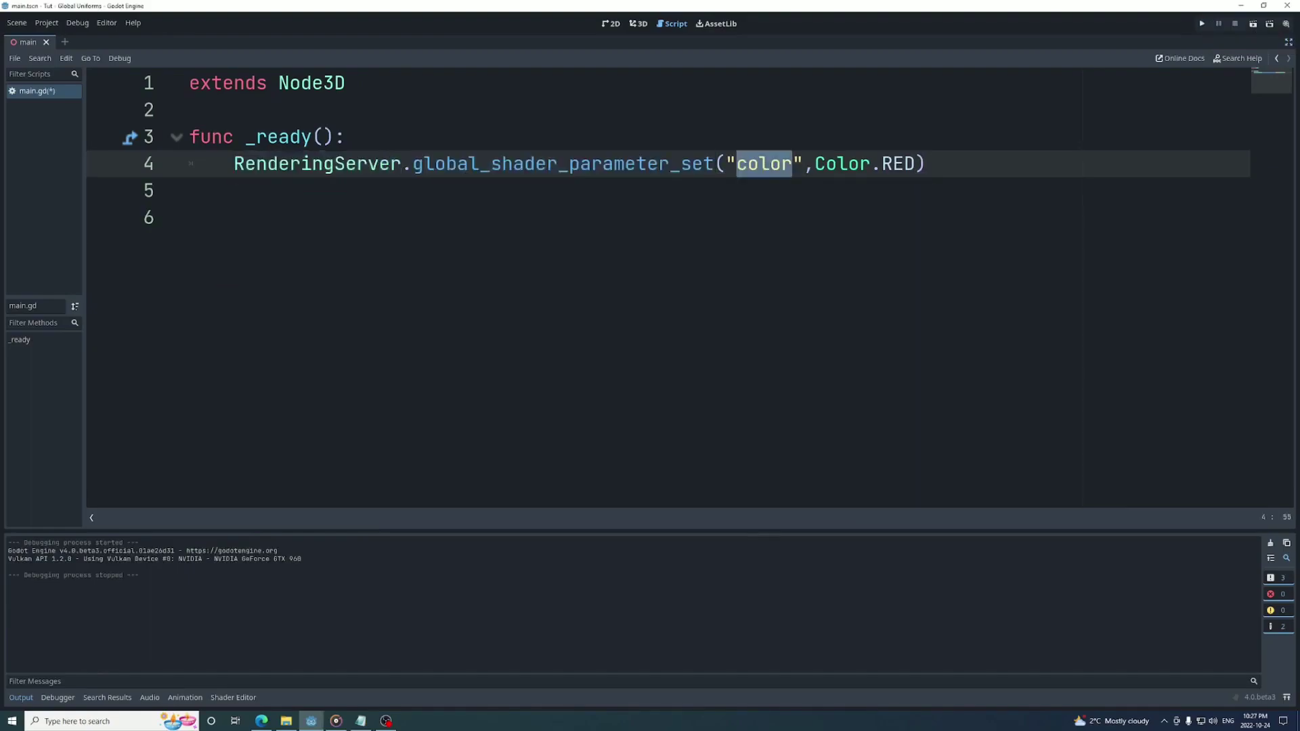
drag(815, 164, 924, 164)
key(F5)
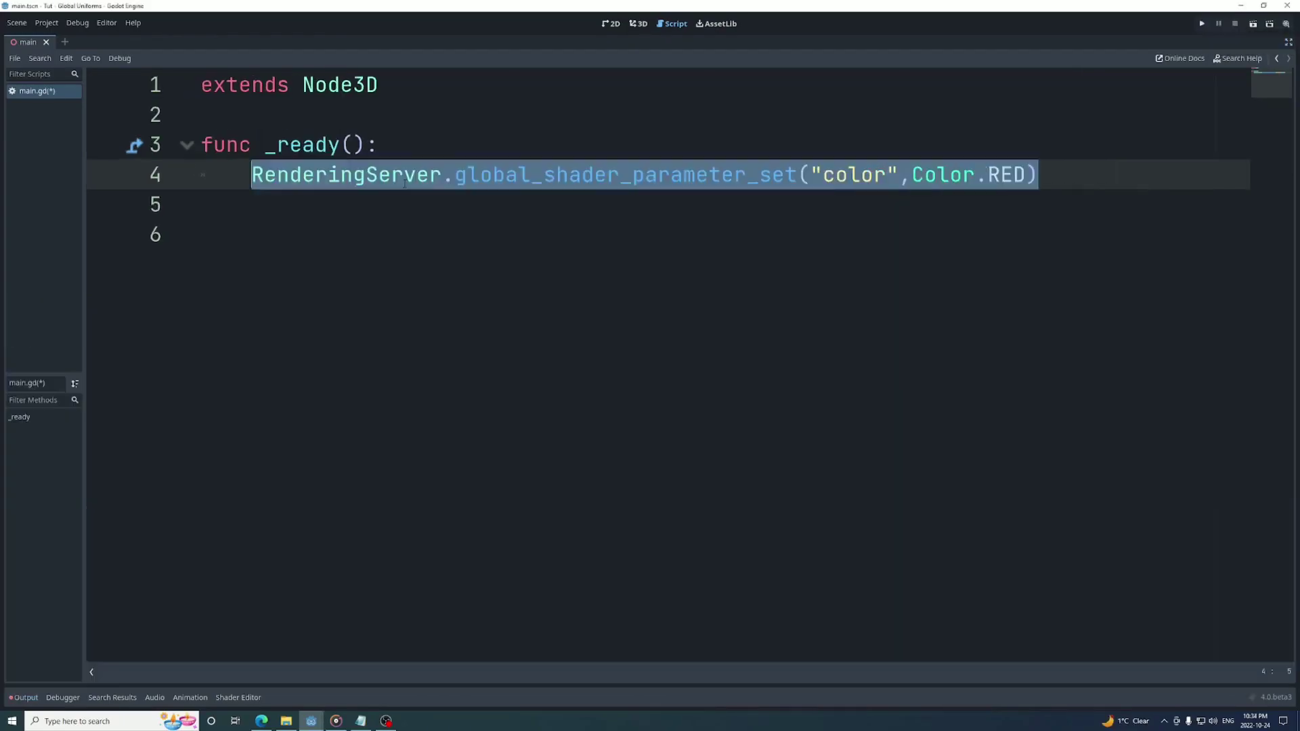
- Replace the color call with one setting the "sampler" parameter to a sampler variable that loads res://gorb_nooble.png
text(RenderingServer.global_shader_parameter_set("sampler","res://gorb_nooble.png"))
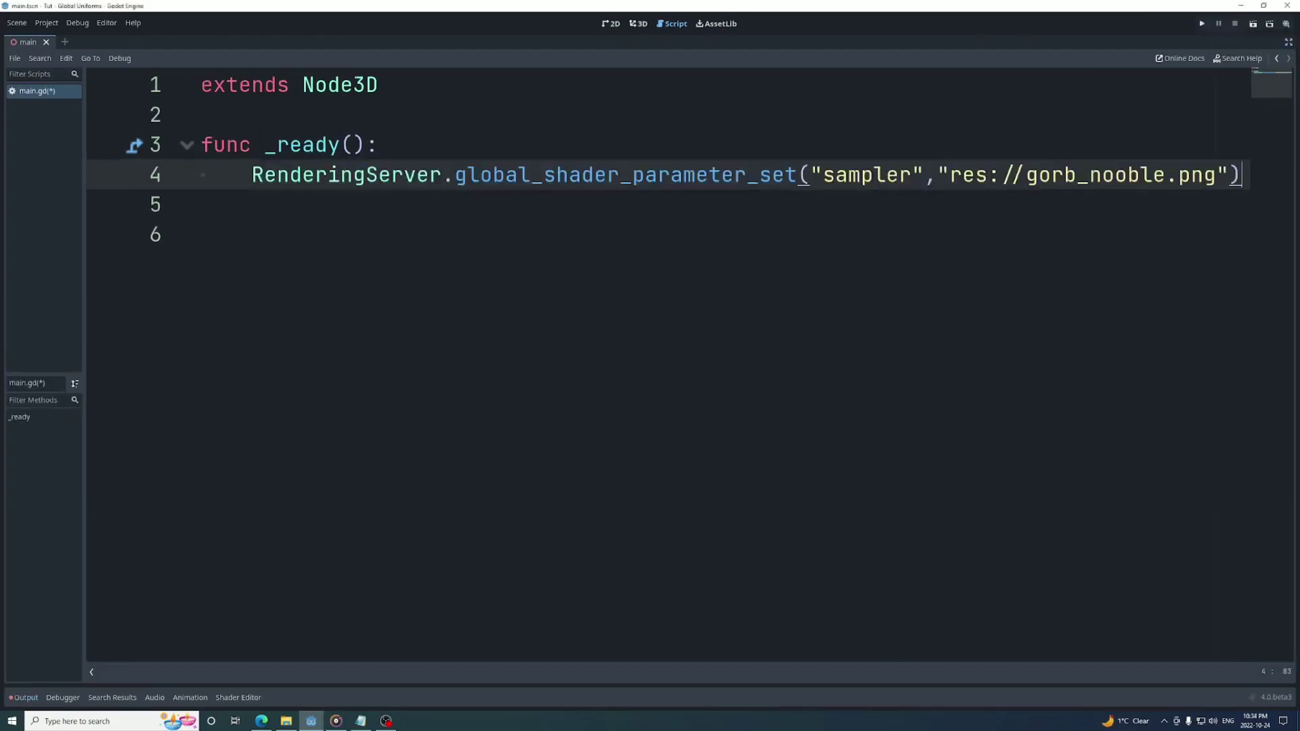
drag(948, 174, 1216, 175)
text(var sampler = load("res://gorb_nooble.png"))
text(sampler)
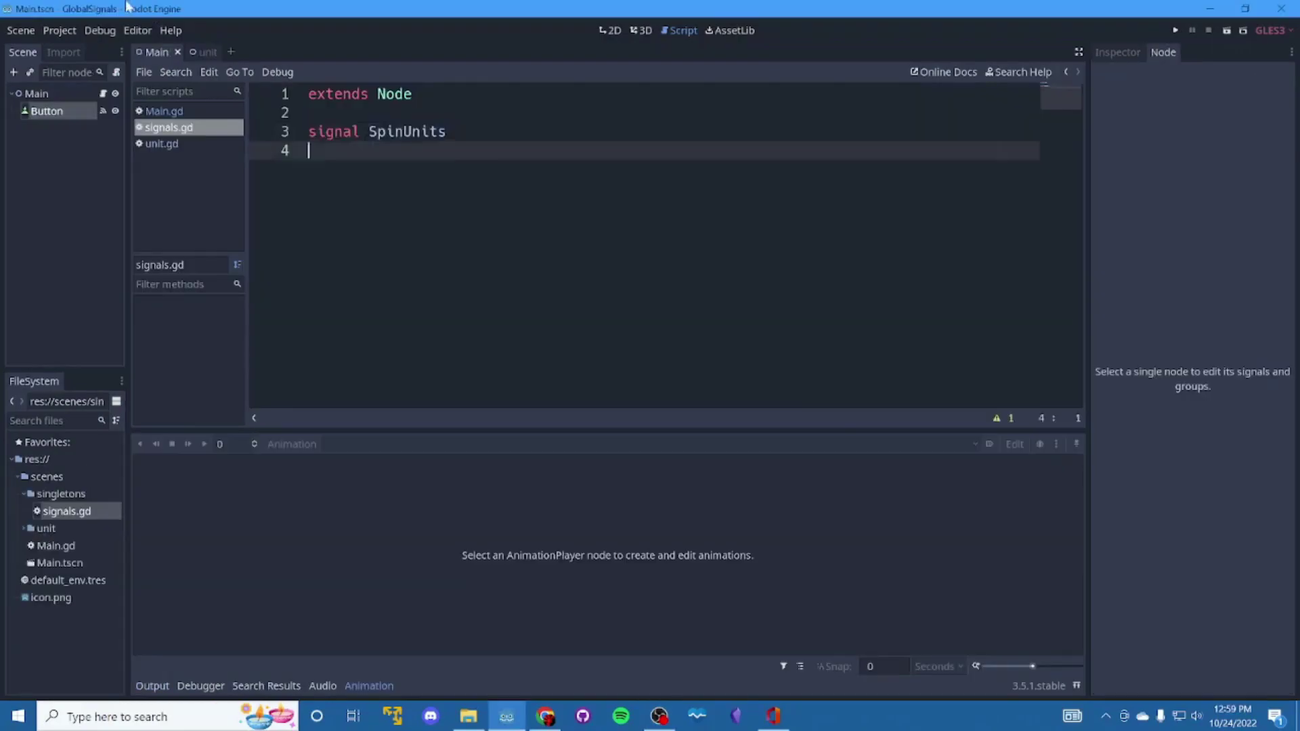
- Open the AutoLoad settings of the GlobalSignals project
click(59, 30)
mouse_move(100, 30)
mouse_move(48, 34)
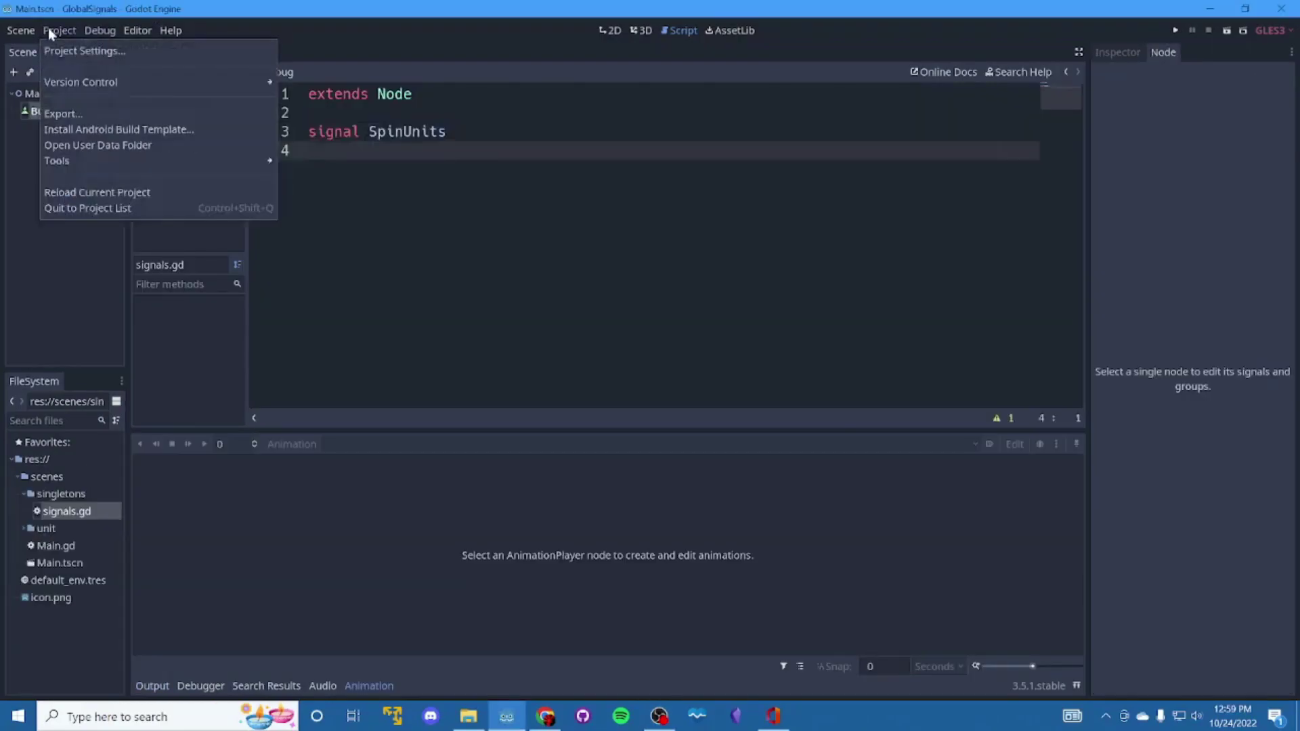
click(66, 32)
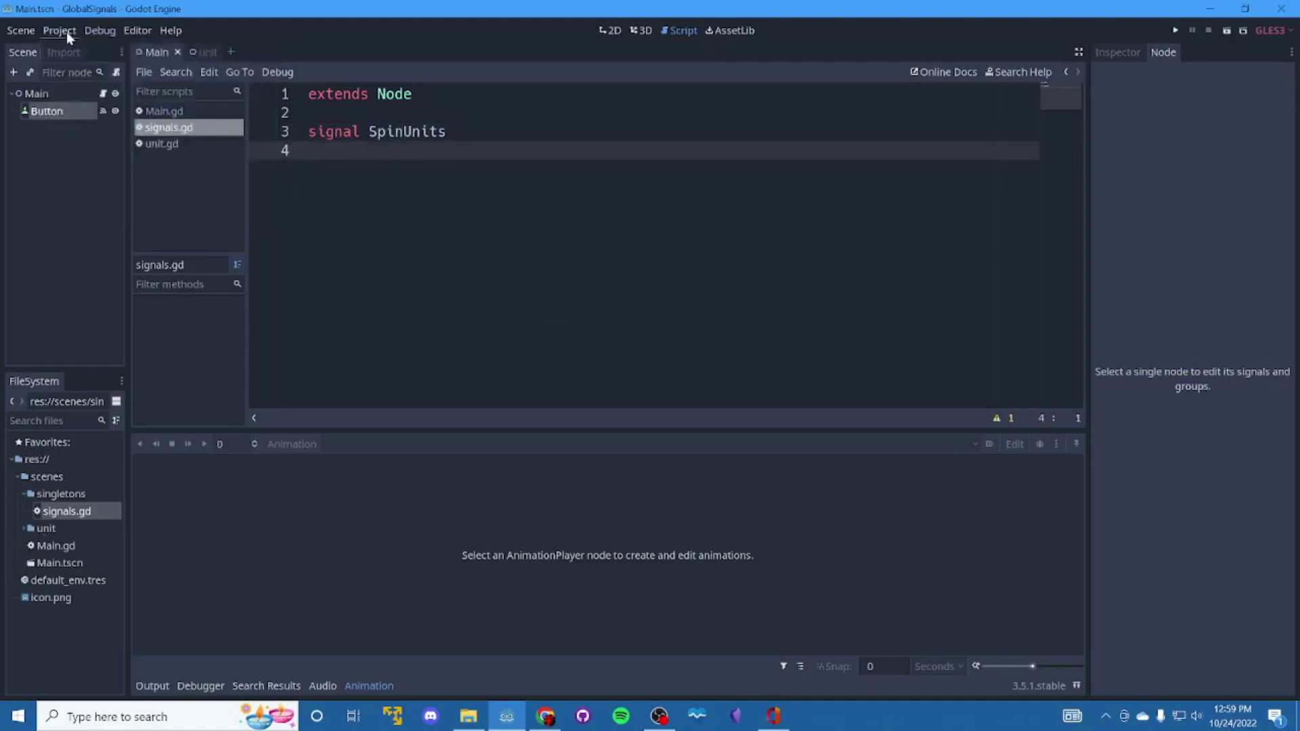
click(66, 34)
click(69, 51)
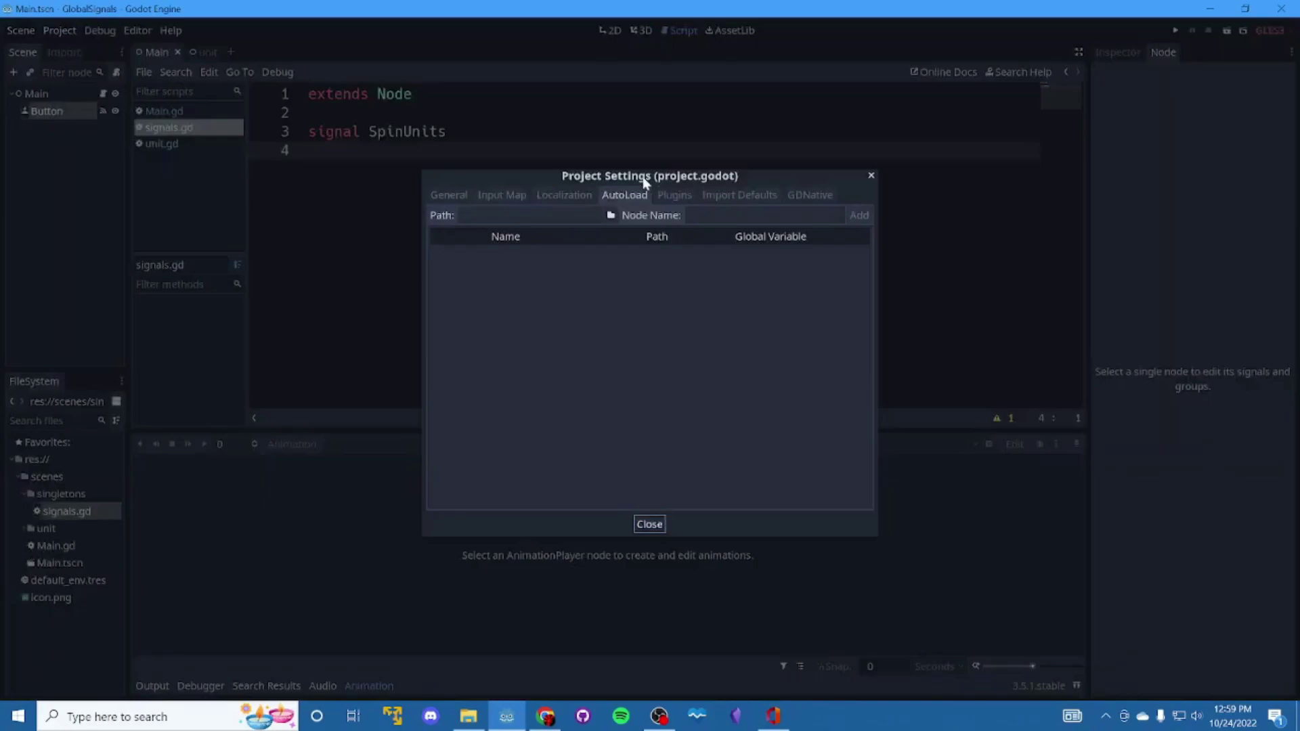
- Choose signals.gd from res://scenes/singletons as the autoload path and open its node name for editing
click(611, 216)
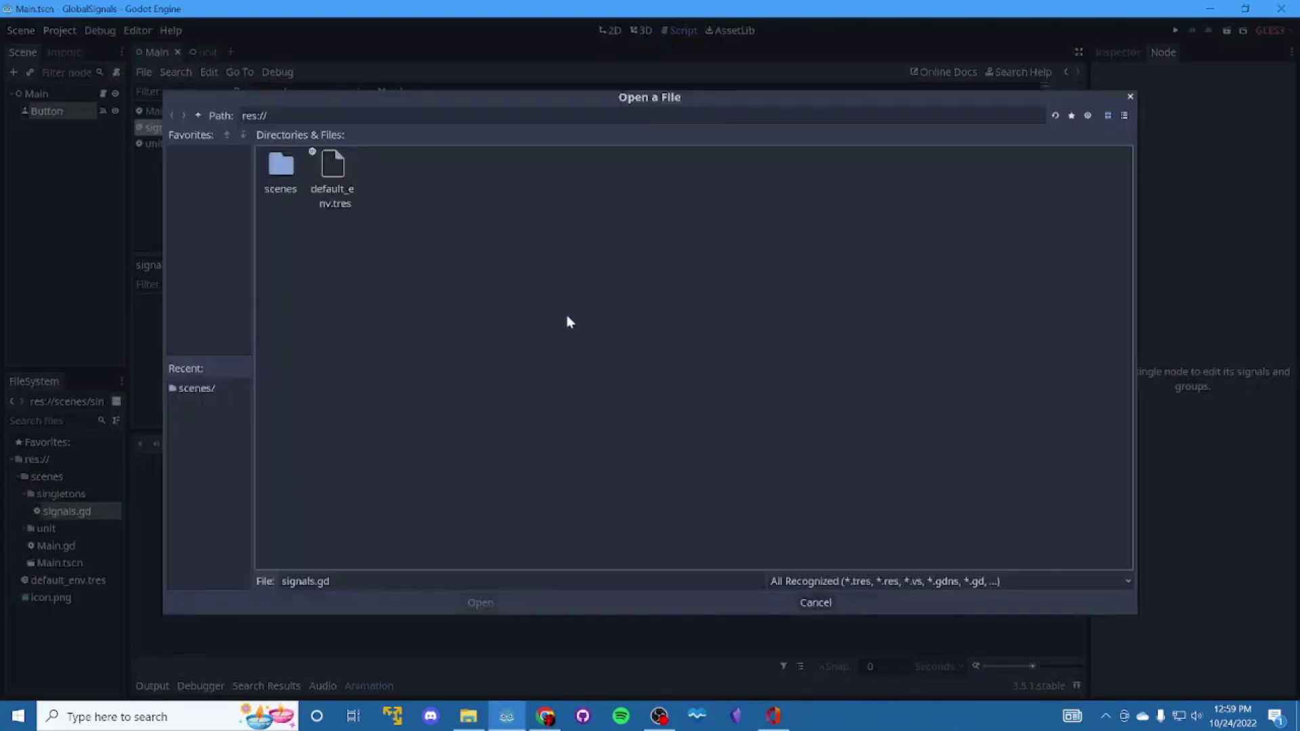
double_click(279, 166)
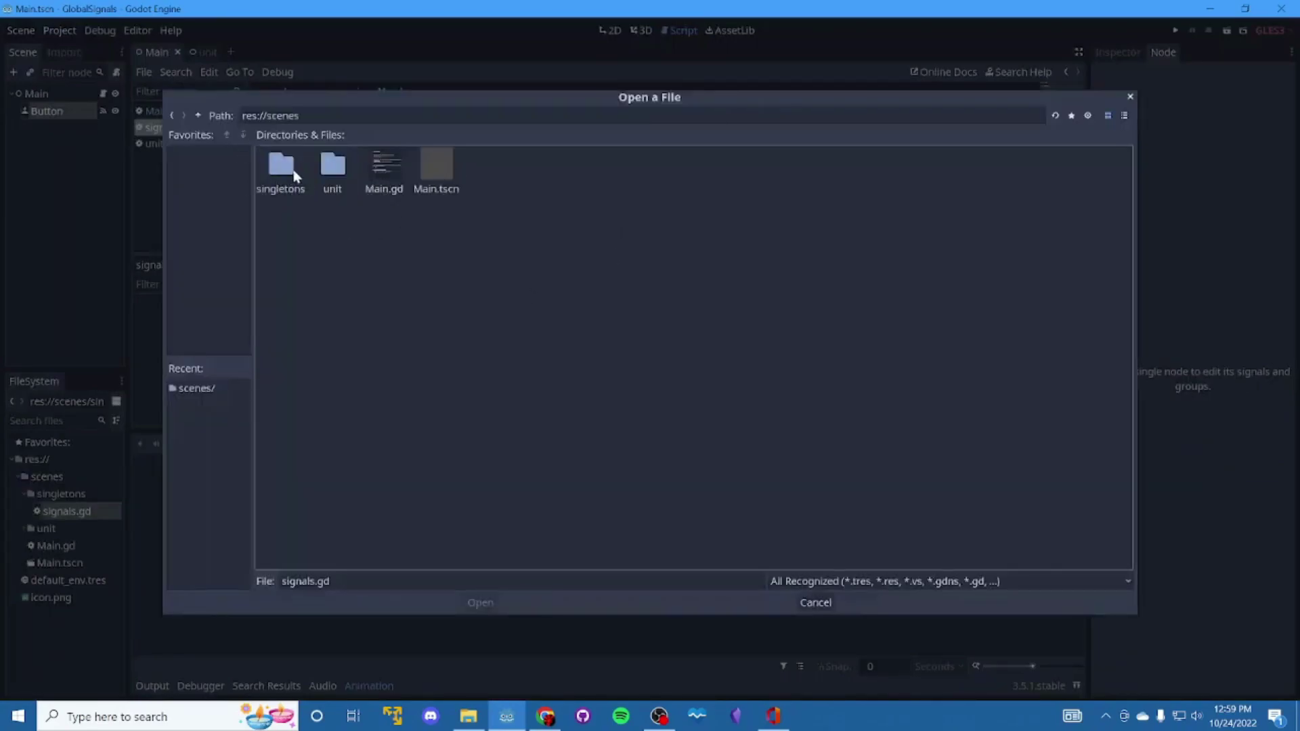
double_click(291, 173)
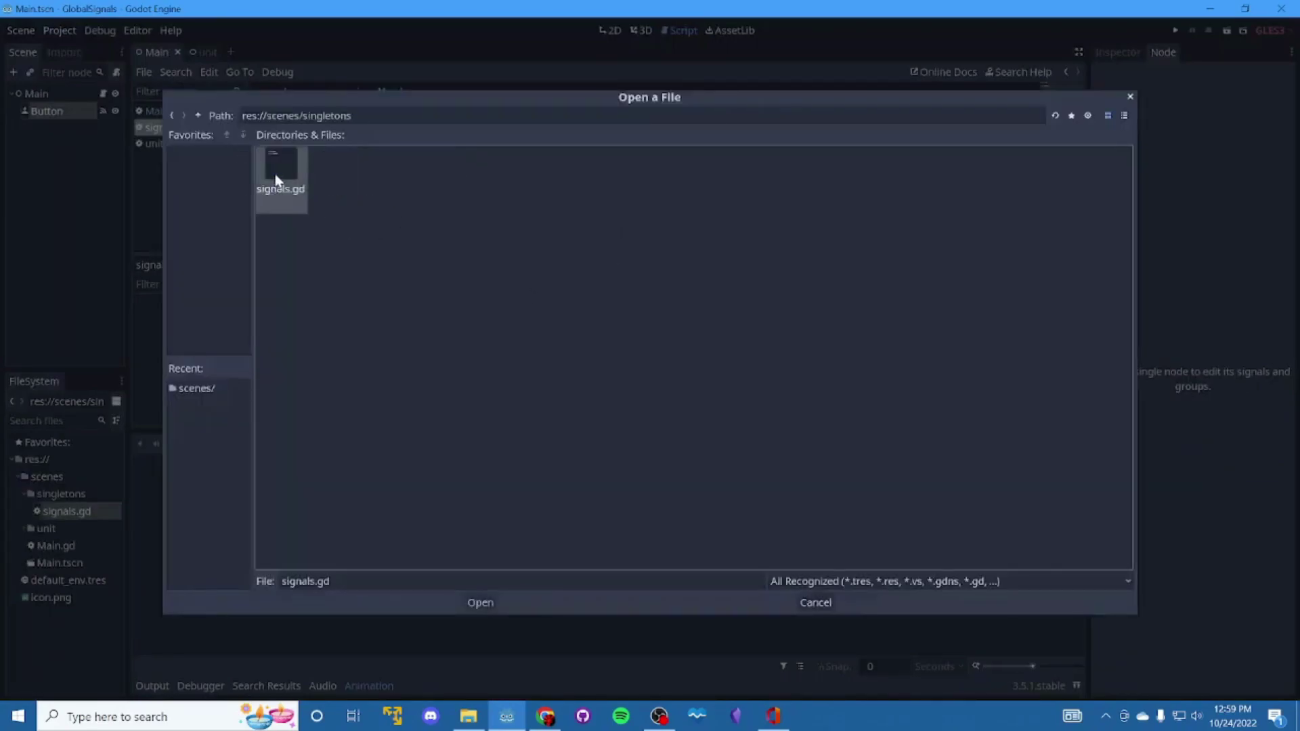
click(469, 602)
double_click(704, 215)
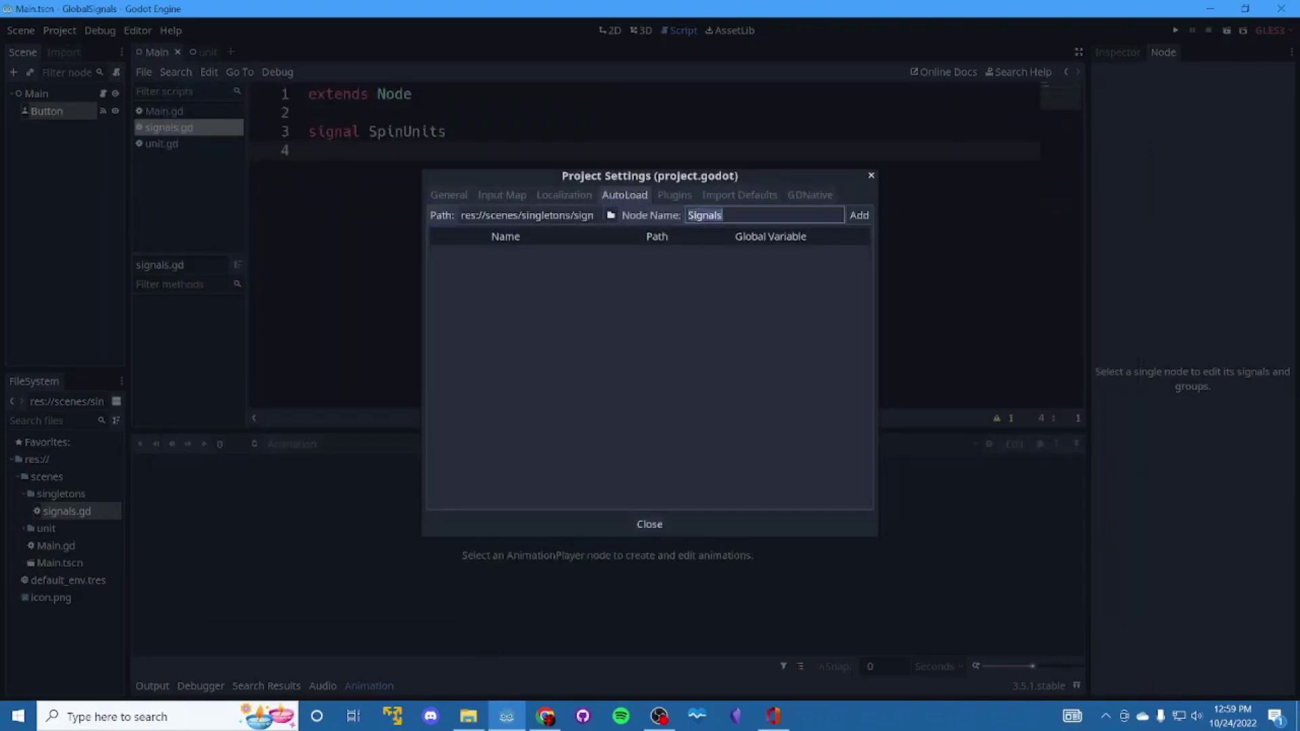